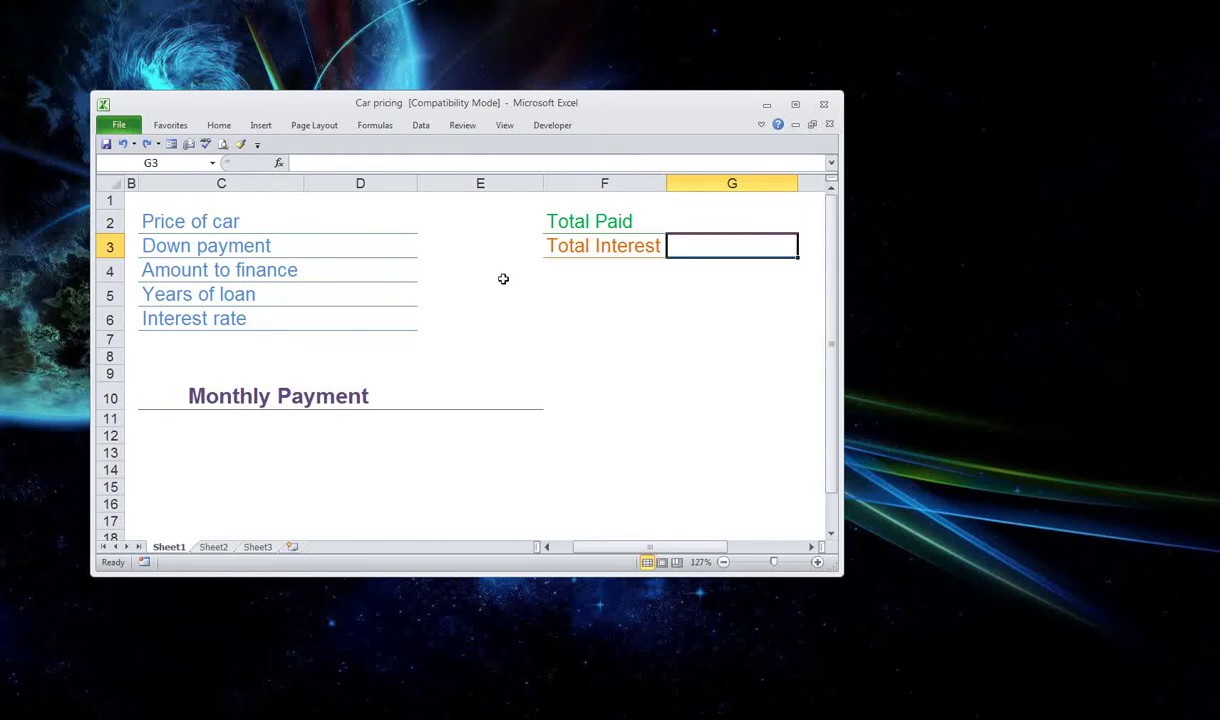
# Enter 5000 as the car price in D2 and 1000 as the down payment in D3
pyautogui.click(351, 218)
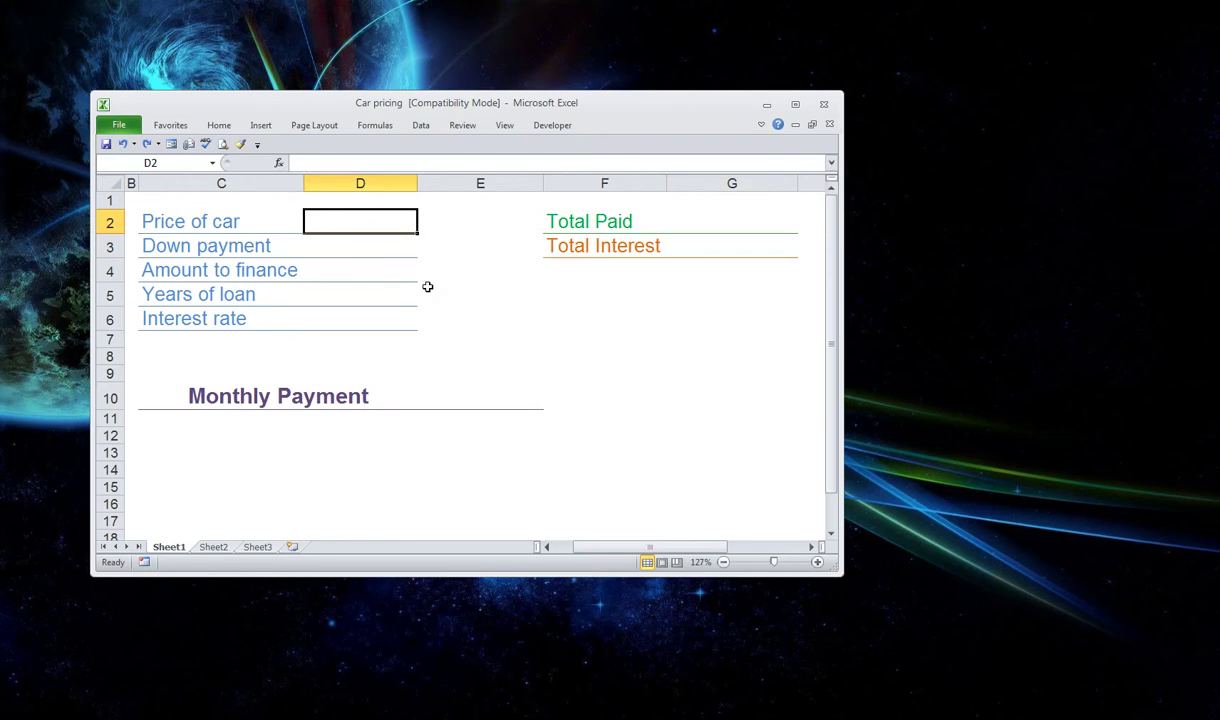
pyautogui.write('5000')
pyautogui.press('Return')
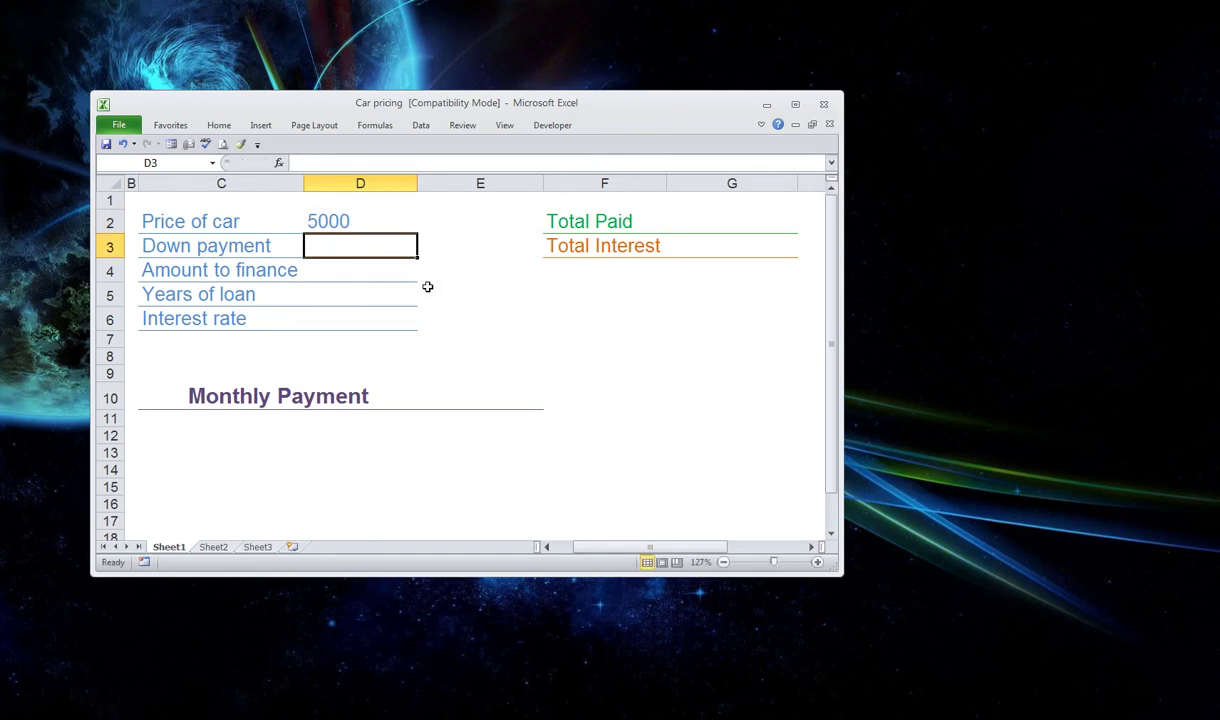
pyautogui.write('1000')
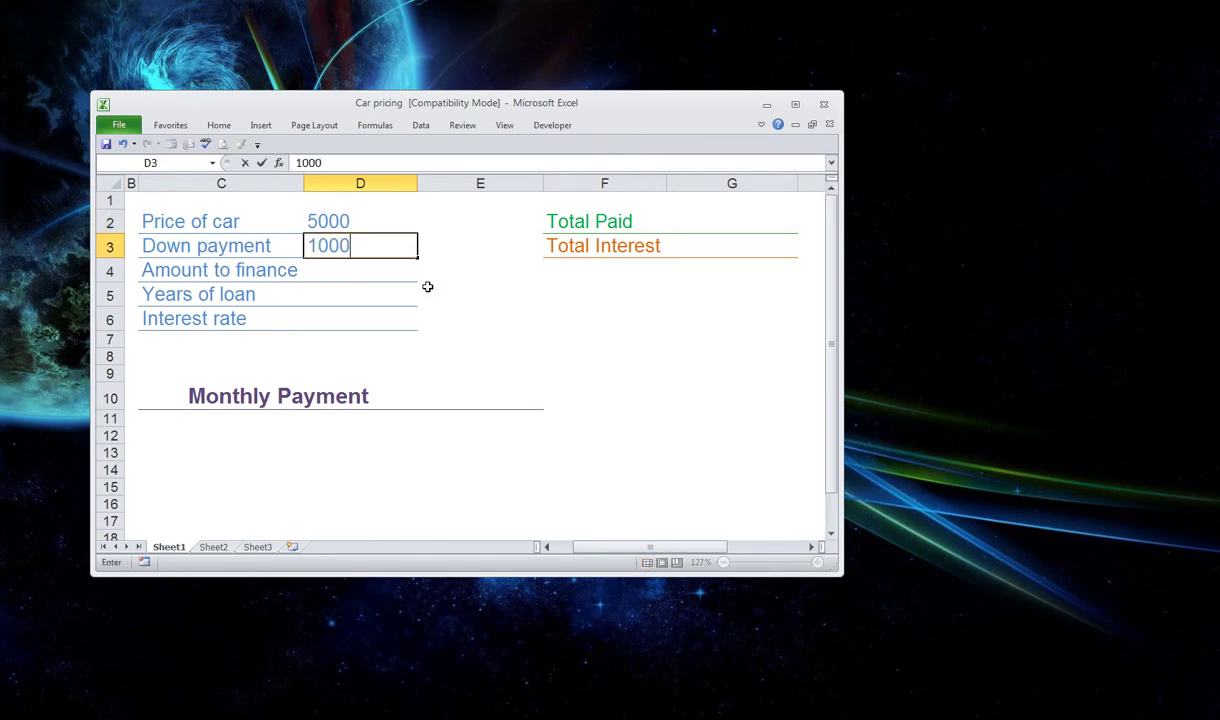
pyautogui.press('Return')
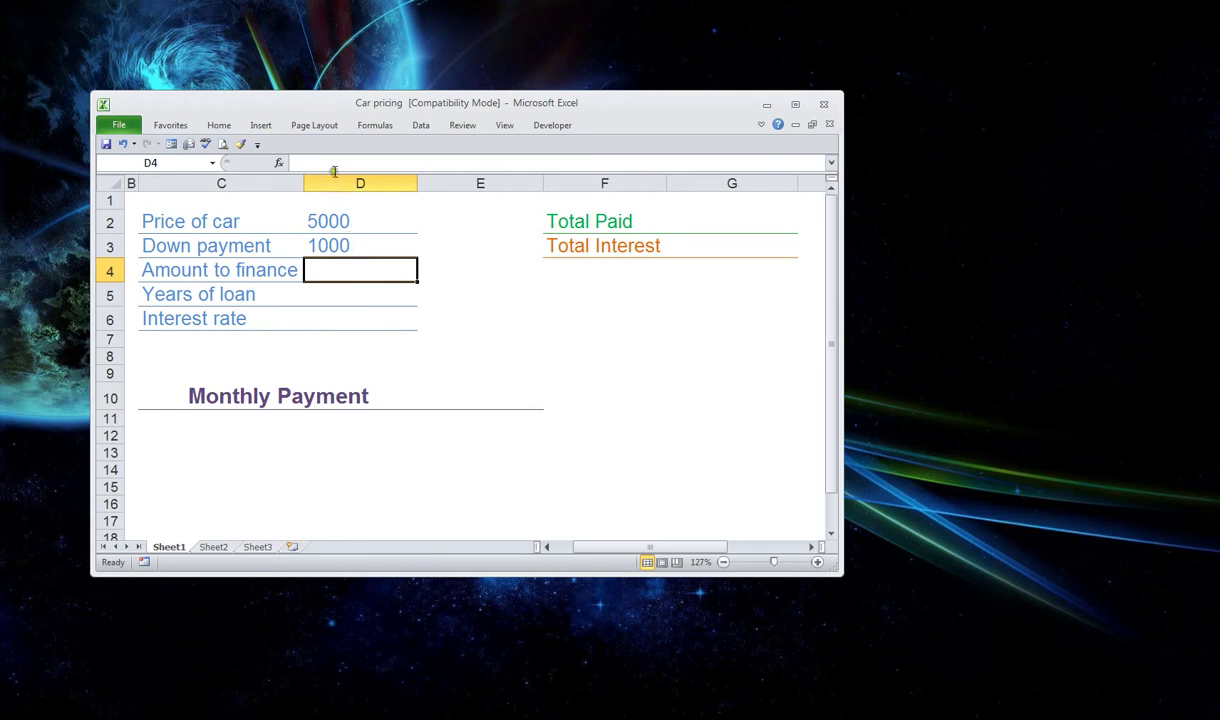
# Enter the formula =D2-D3 in D4 so Amount to finance shows 4000
pyautogui.click(308, 164)
pyautogui.write('=')
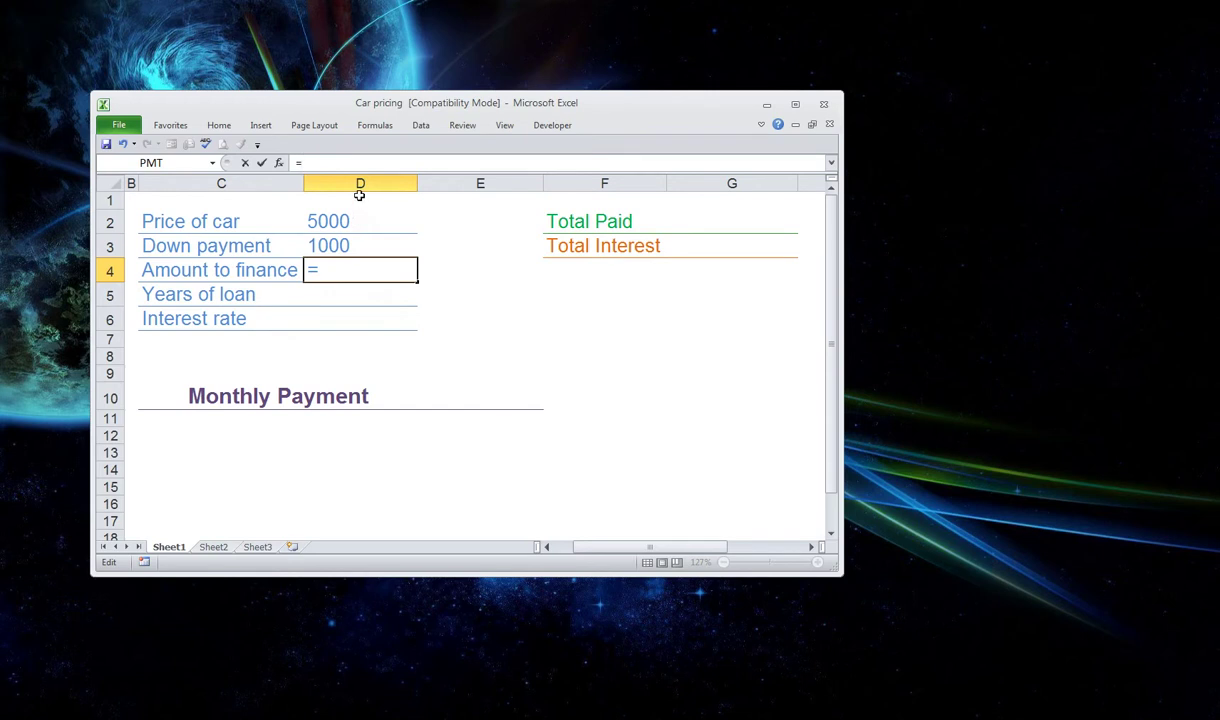
pyautogui.click(345, 225)
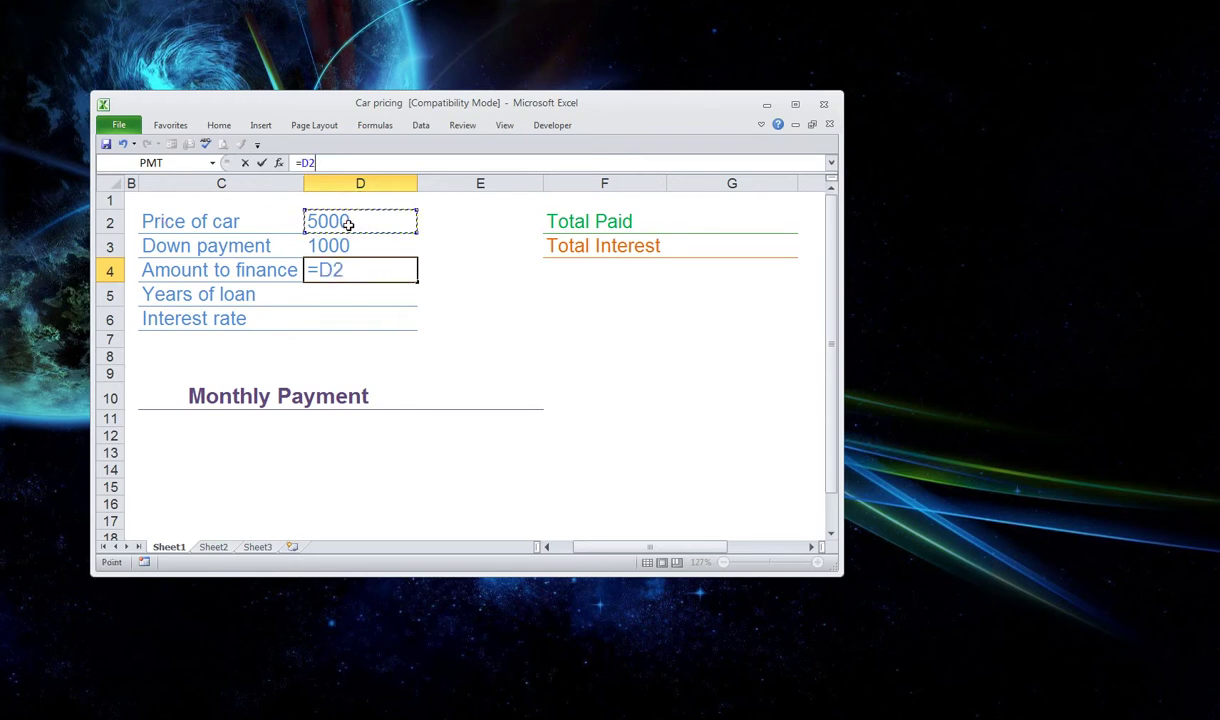
pyautogui.write('-')
pyautogui.click(338, 250)
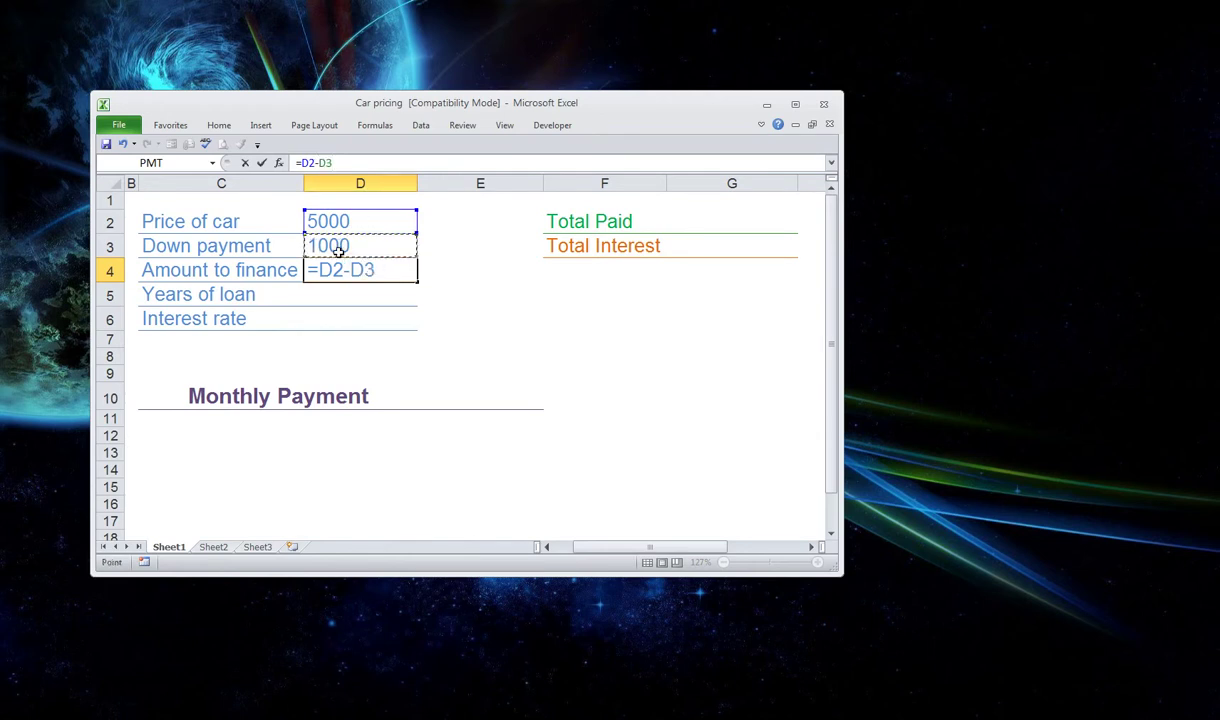
pyautogui.press('Return')
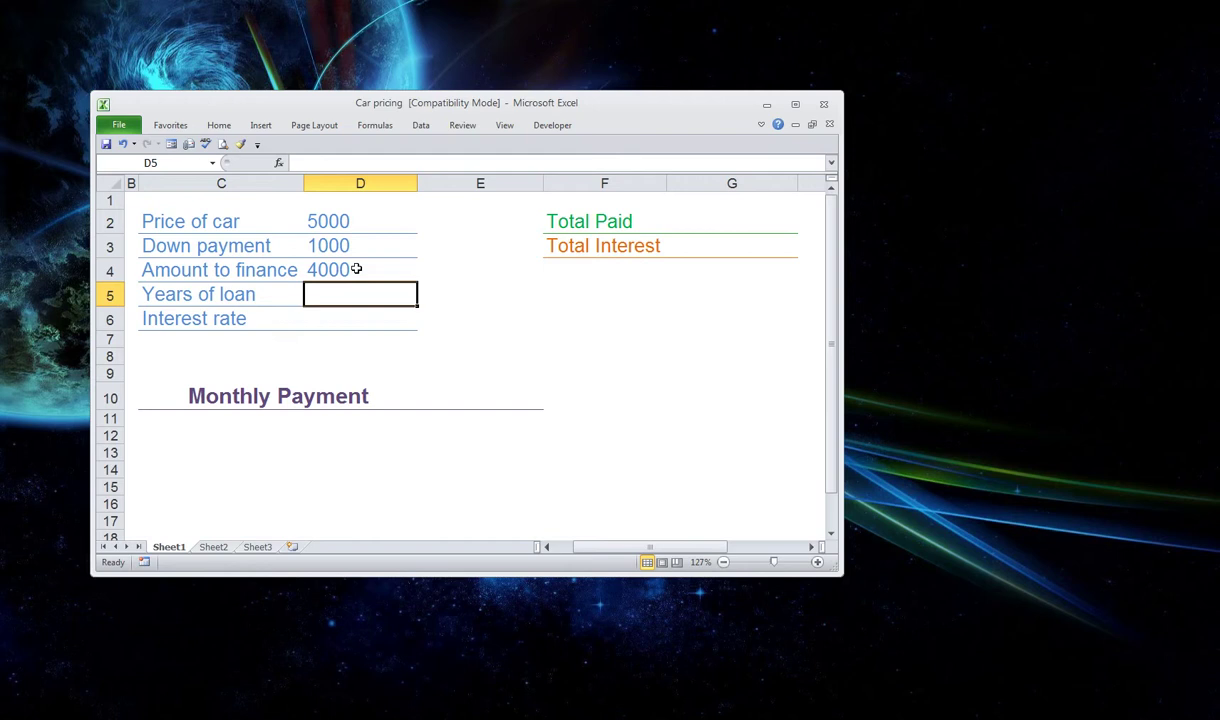
# Apply Currency format to D2:D4, E10, G2 and G3 with Ctrl+Shift+$
pyautogui.click(367, 218)
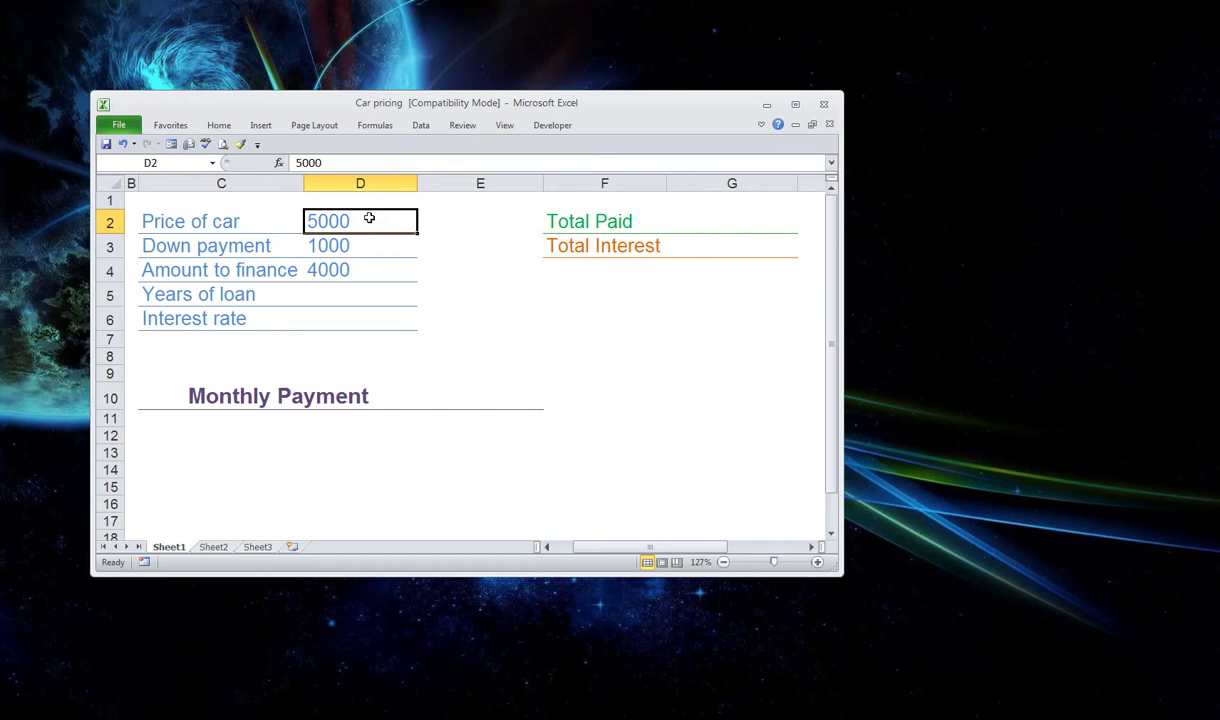
pyautogui.keyDown('ctrl'); pyautogui.click(372, 245); pyautogui.keyUp('ctrl')
pyautogui.keyDown('ctrl'); pyautogui.click(370, 270); pyautogui.keyUp('ctrl')
pyautogui.keyDown('ctrl'); pyautogui.click(497, 399); pyautogui.keyUp('ctrl')
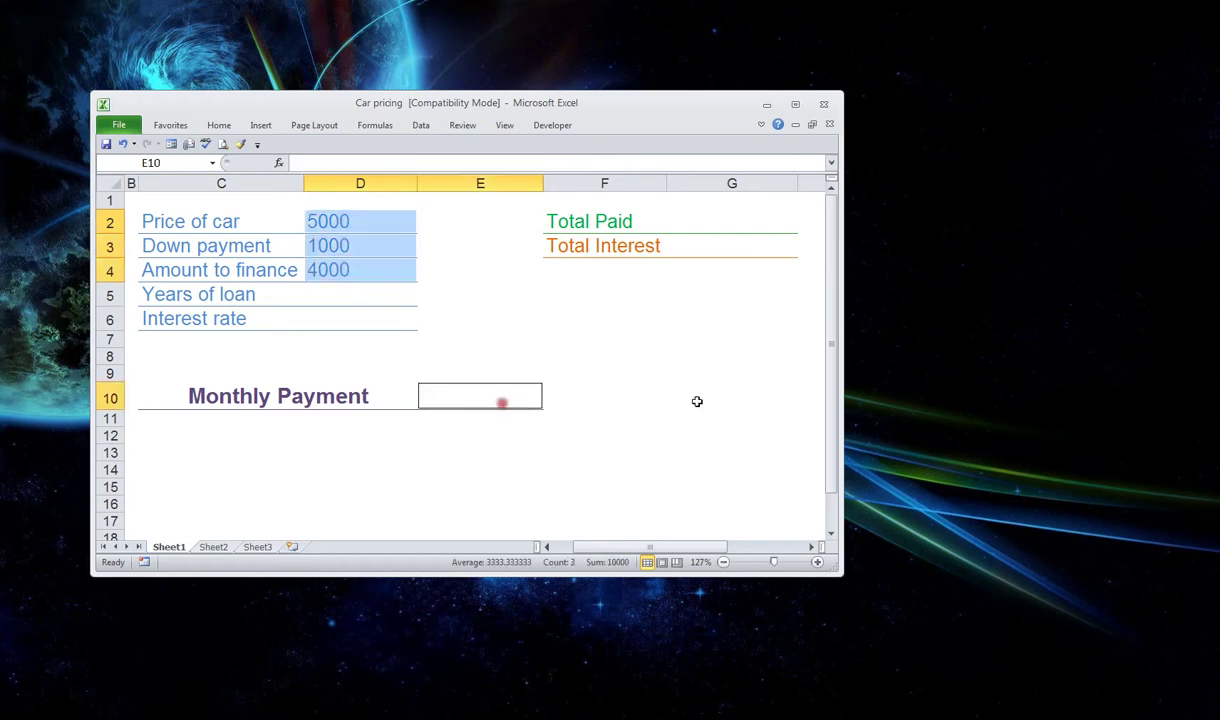
pyautogui.keyDown('ctrl'); pyautogui.click(759, 224); pyautogui.keyUp('ctrl')
pyautogui.keyDown('ctrl'); pyautogui.click(745, 246); pyautogui.keyUp('ctrl')
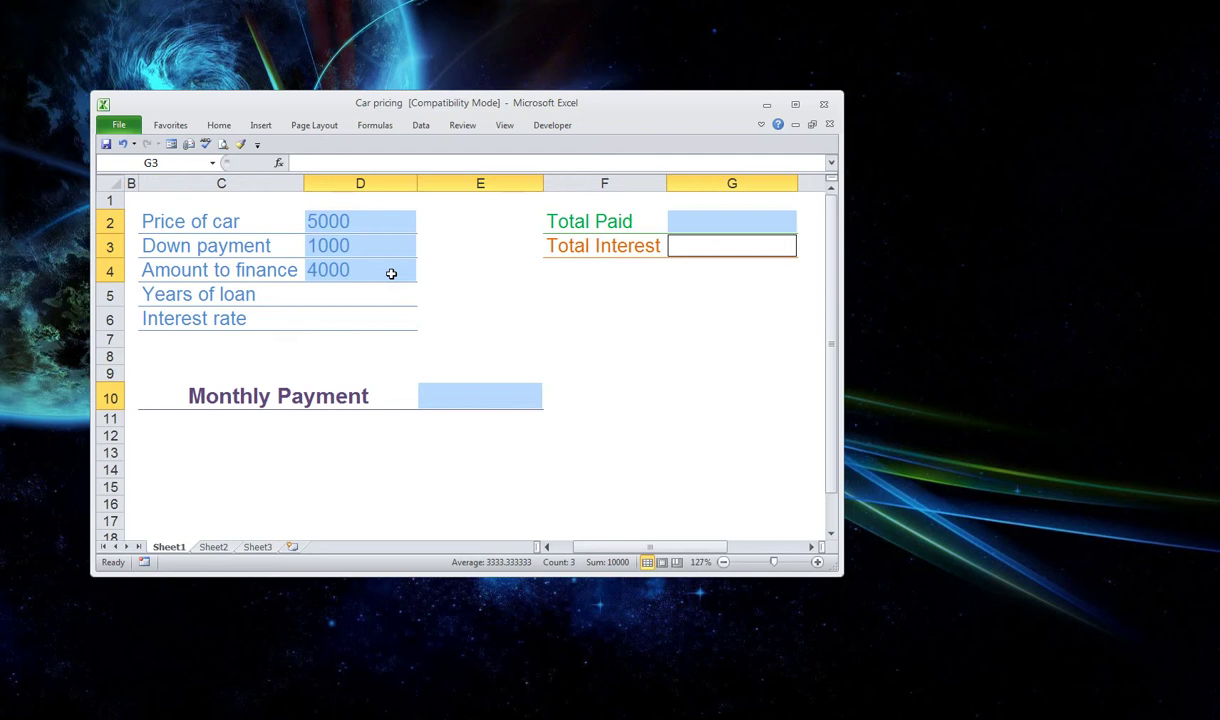
pyautogui.hotkey('shift', 'Return')
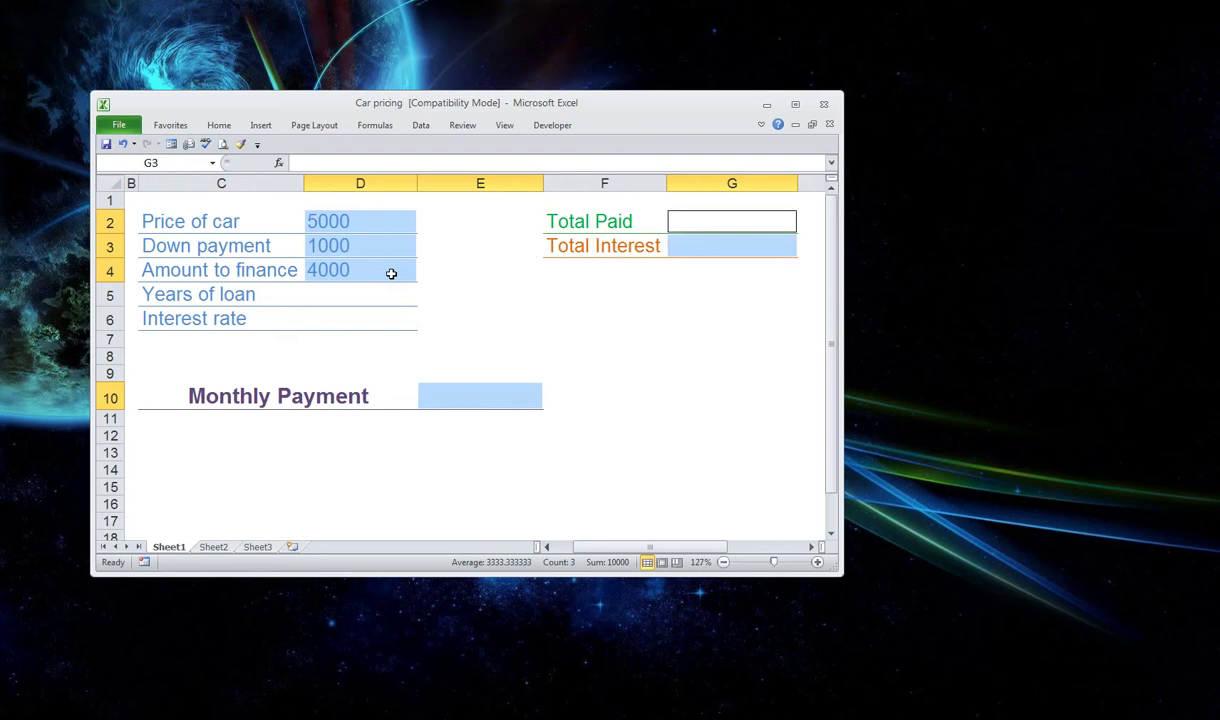
pyautogui.hotkey('ctrl', 'shift', '4')
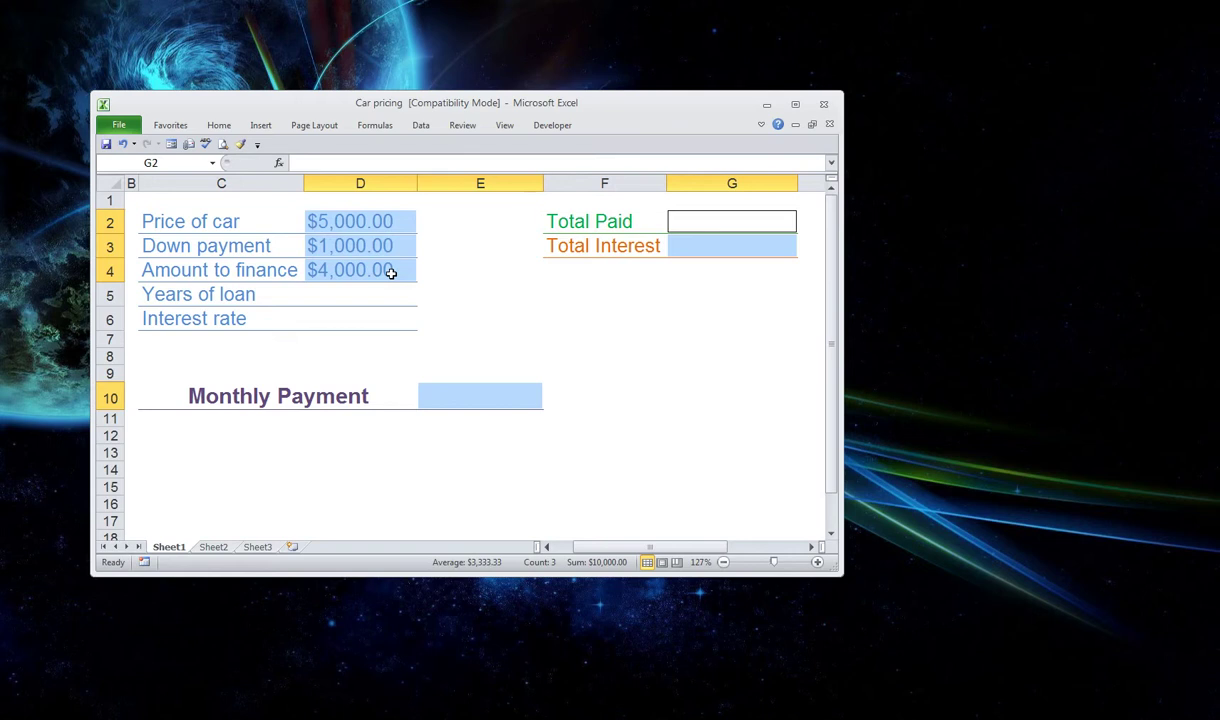
pyautogui.click(462, 316)
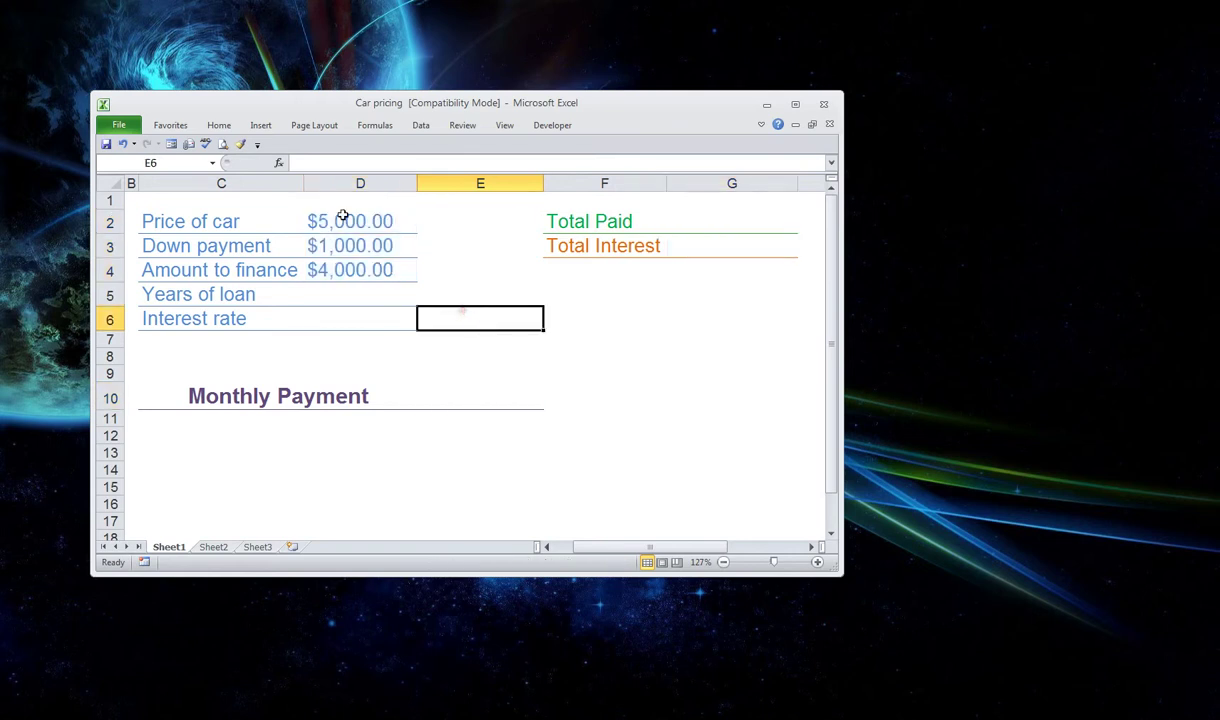
# Enter 3 for Years of loan in D5 and 6 for the interest rate in D6
pyautogui.click(365, 289)
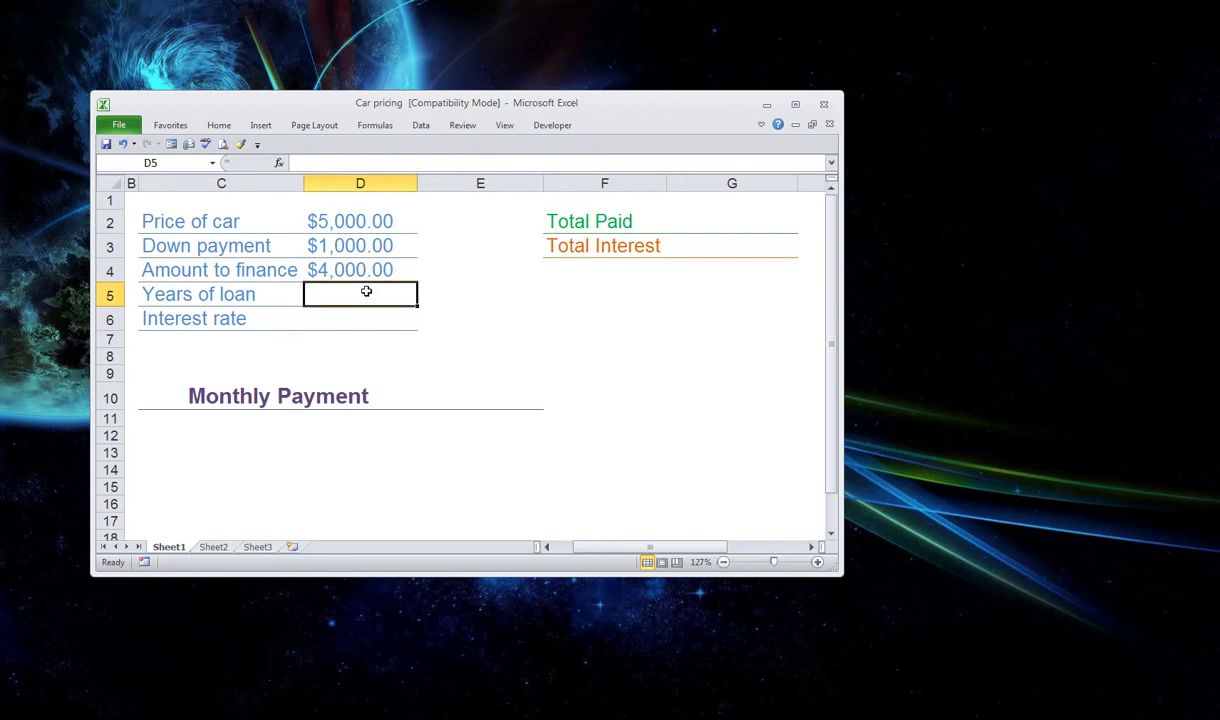
pyautogui.write('3')
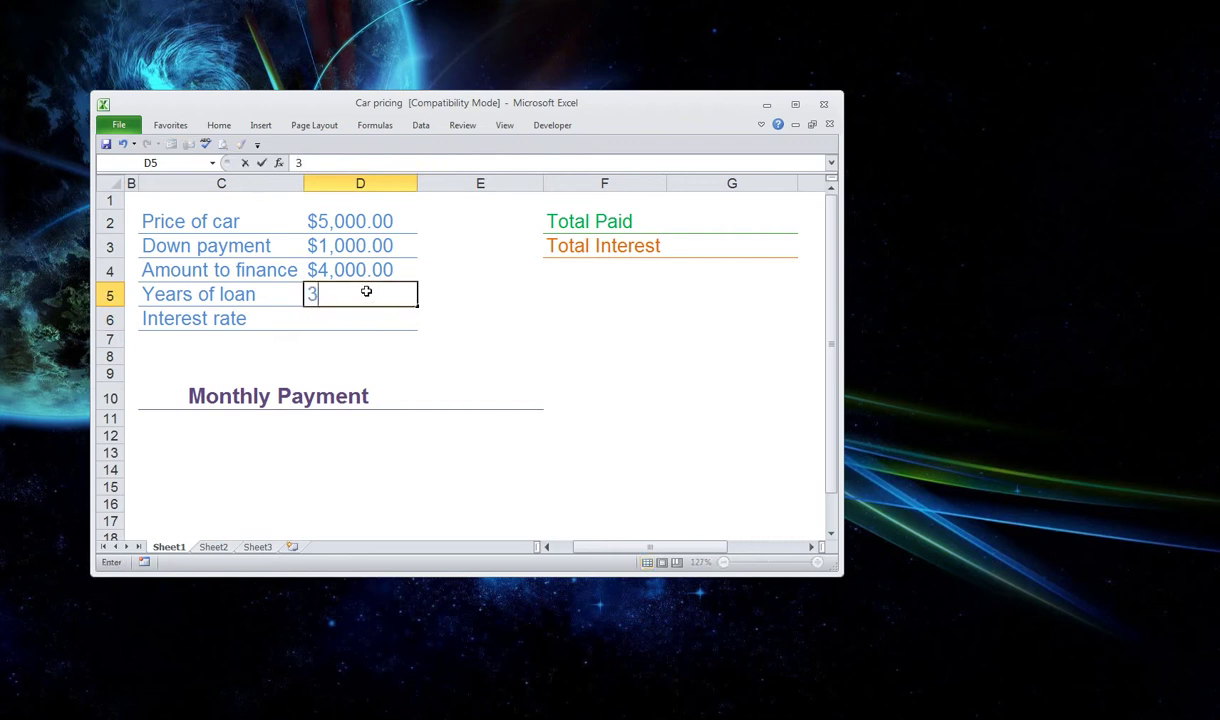
pyautogui.press('Tab')
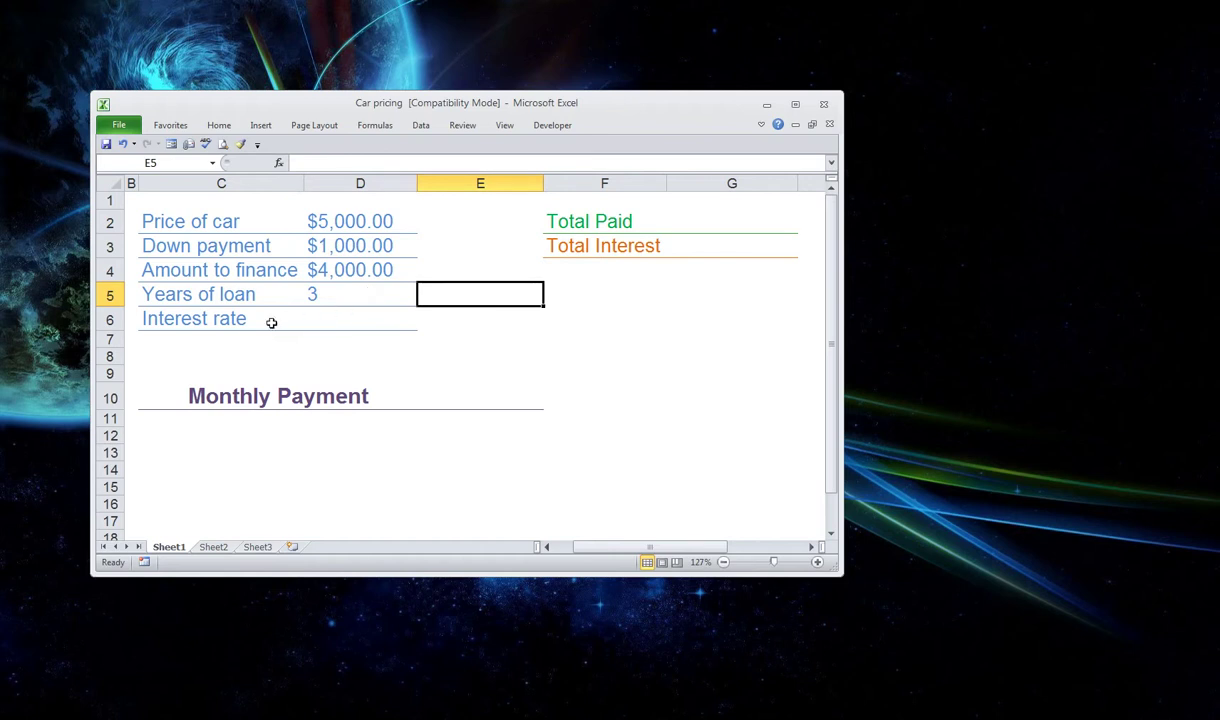
pyautogui.click(361, 324)
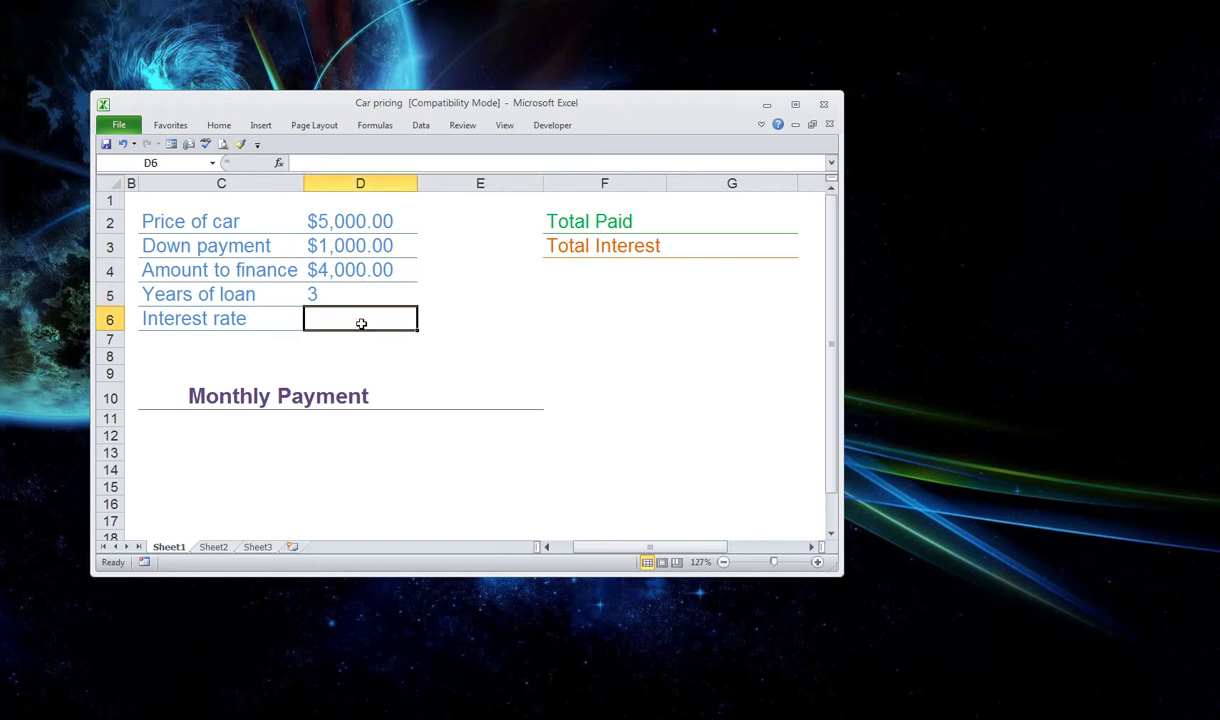
pyautogui.write('6')
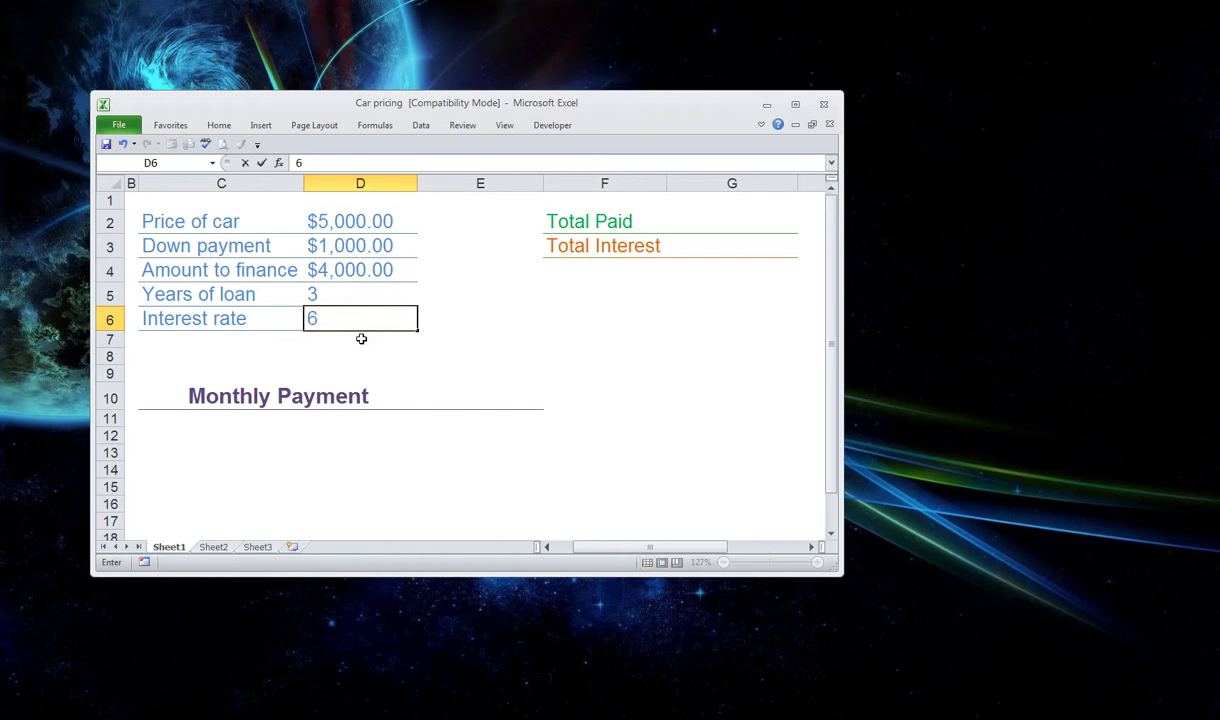
pyautogui.press('Return')
pyautogui.click(365, 323)
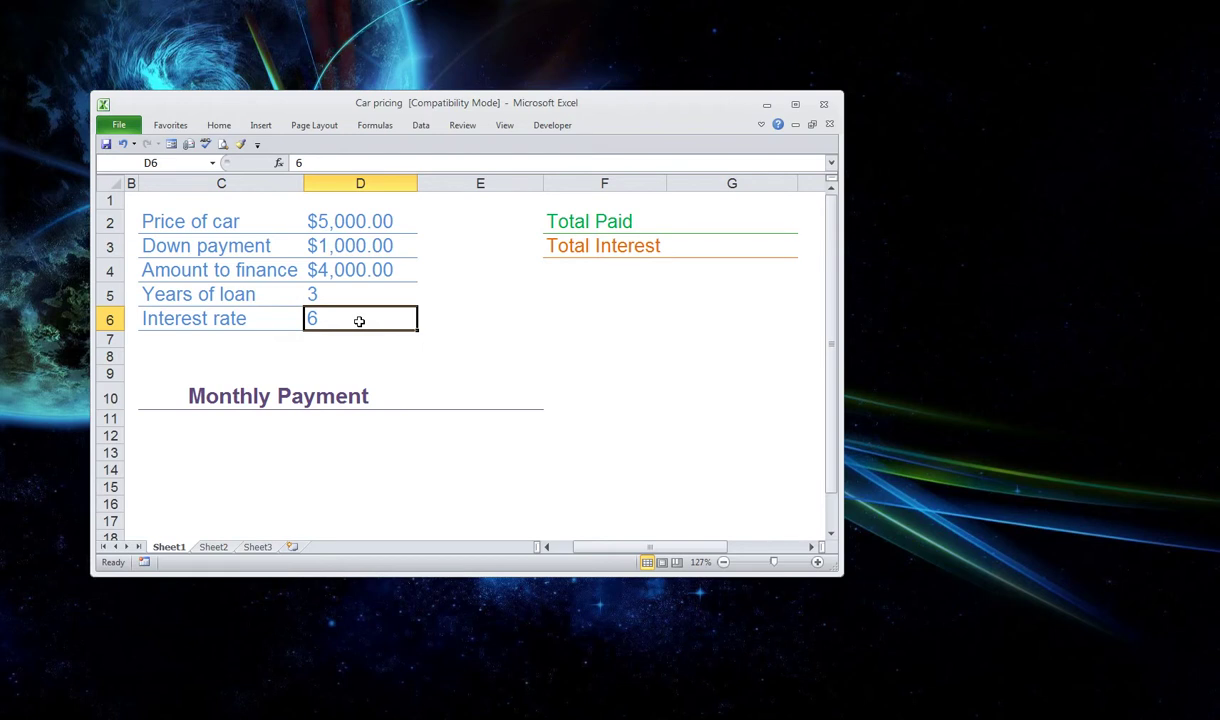
# Format D6 as Percentage and re-enter 6 so it reads 6.00%
pyautogui.rightClick(359, 321)
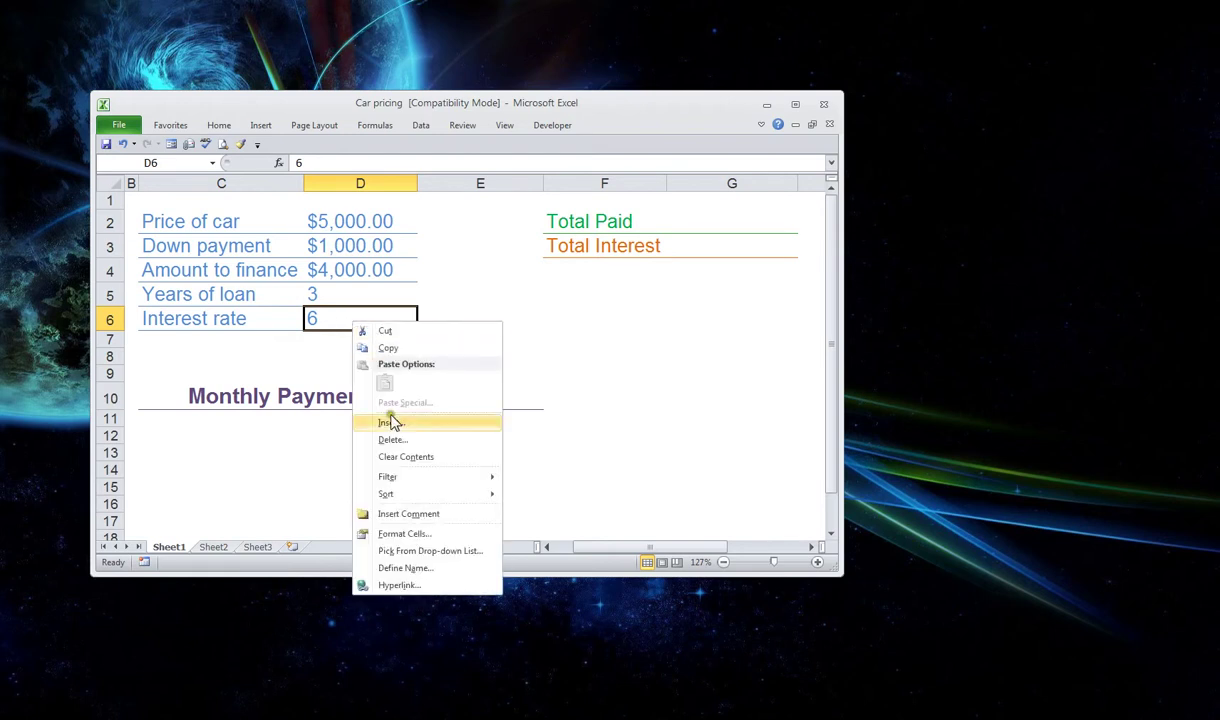
pyautogui.click(404, 535)
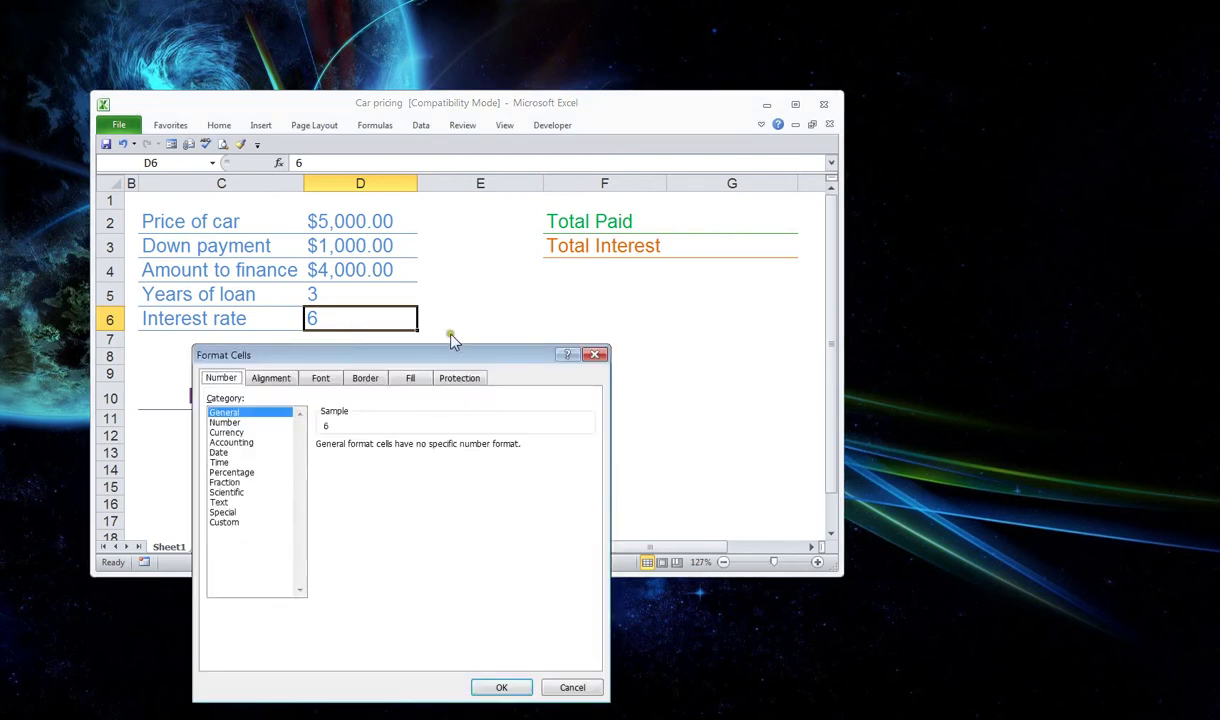
pyautogui.moveTo(447, 354); pyautogui.dragTo(674, 138)
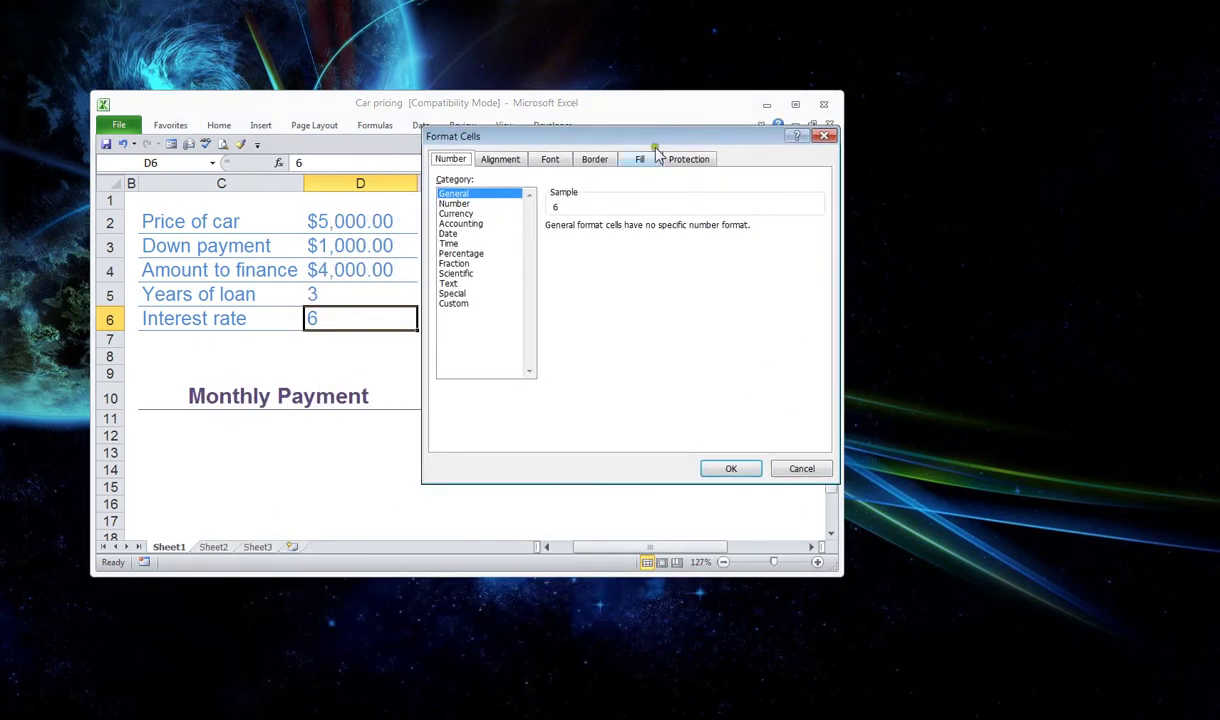
pyautogui.click(468, 255)
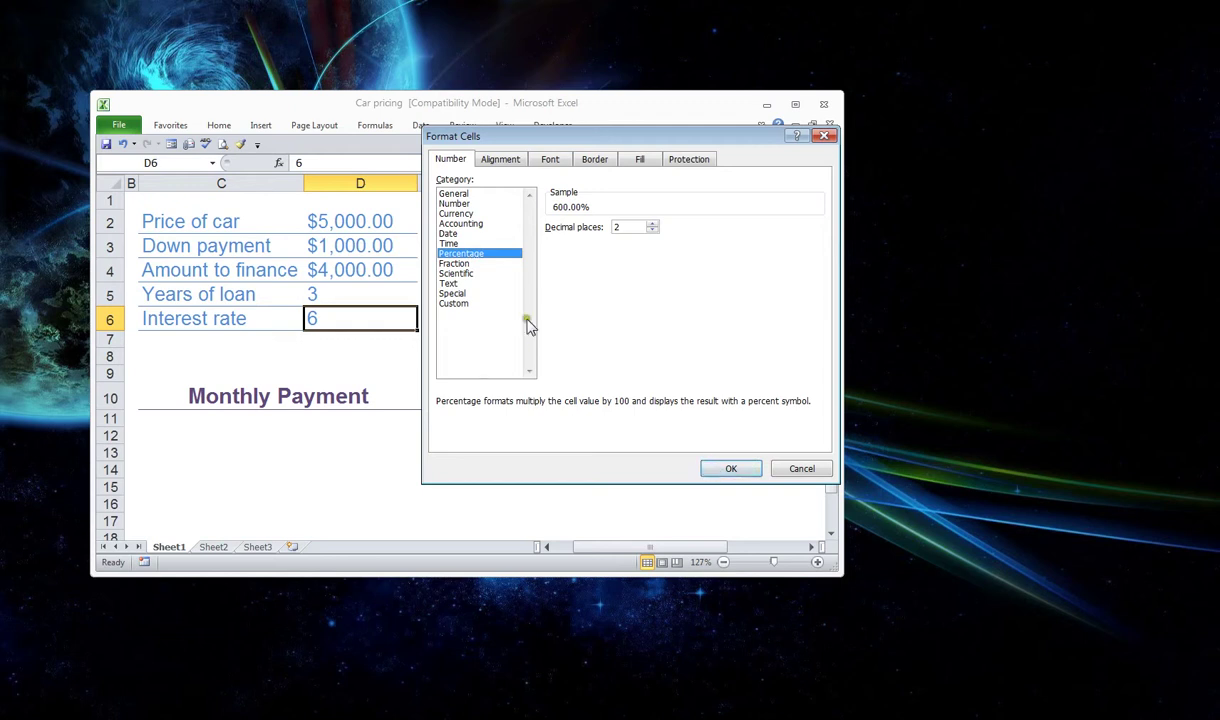
pyautogui.click(730, 469)
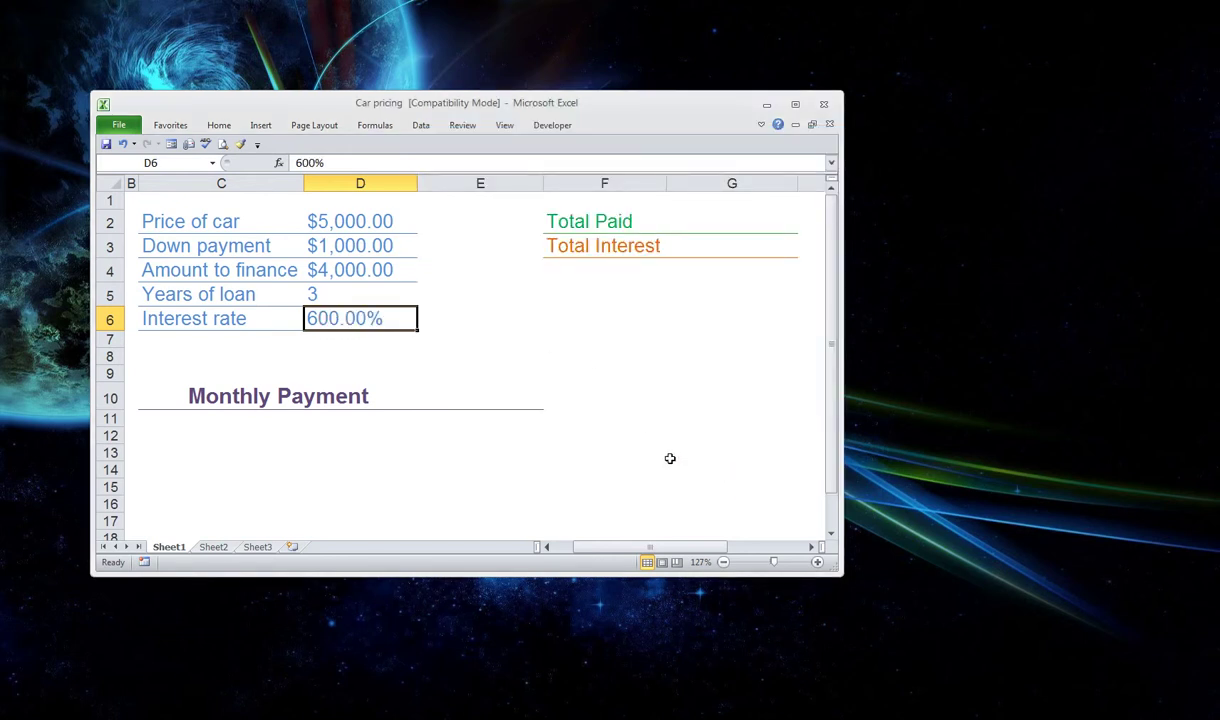
pyautogui.write('6')
pyautogui.click(613, 371)
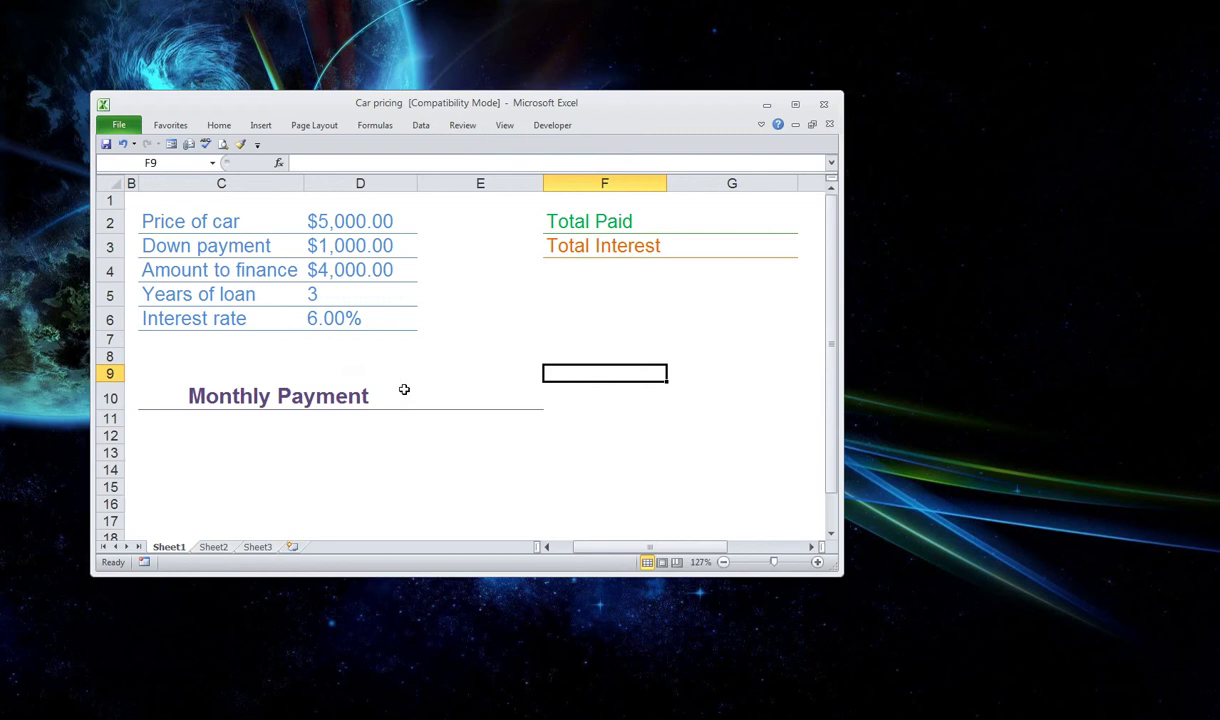
# Select the Monthly Payment cell E10
pyautogui.click(498, 402)
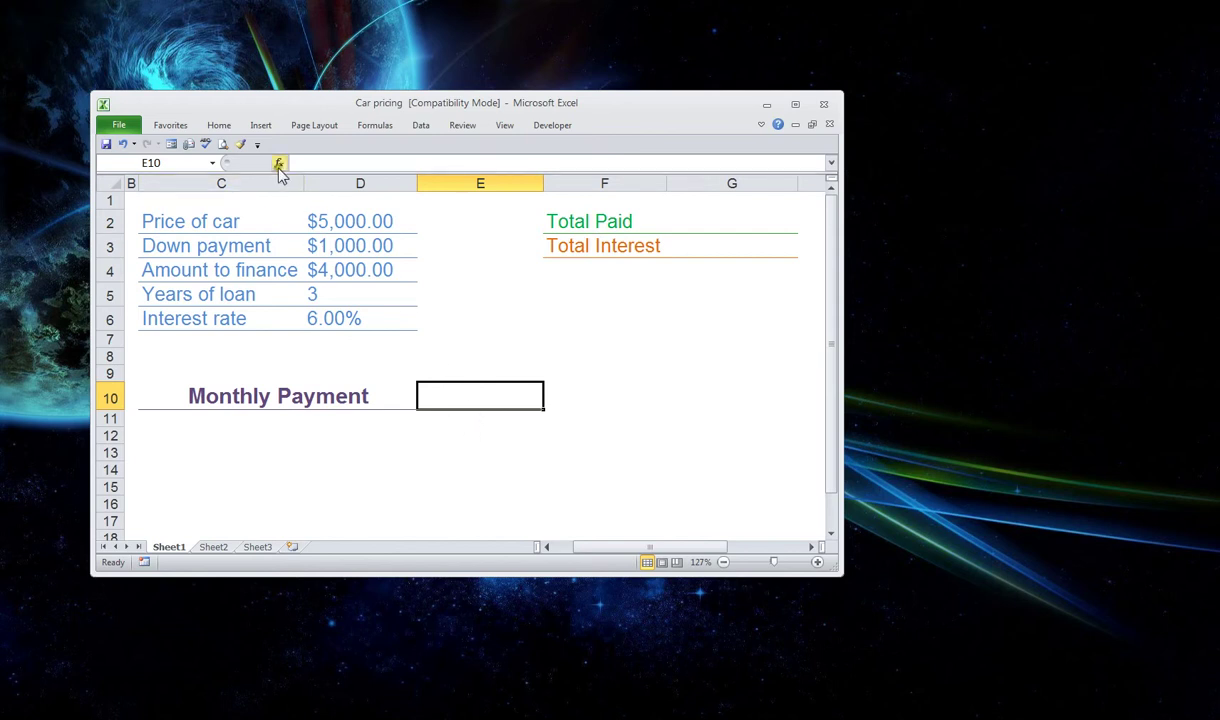
# Search the Insert Function dialog for pmt
pyautogui.click(279, 164)
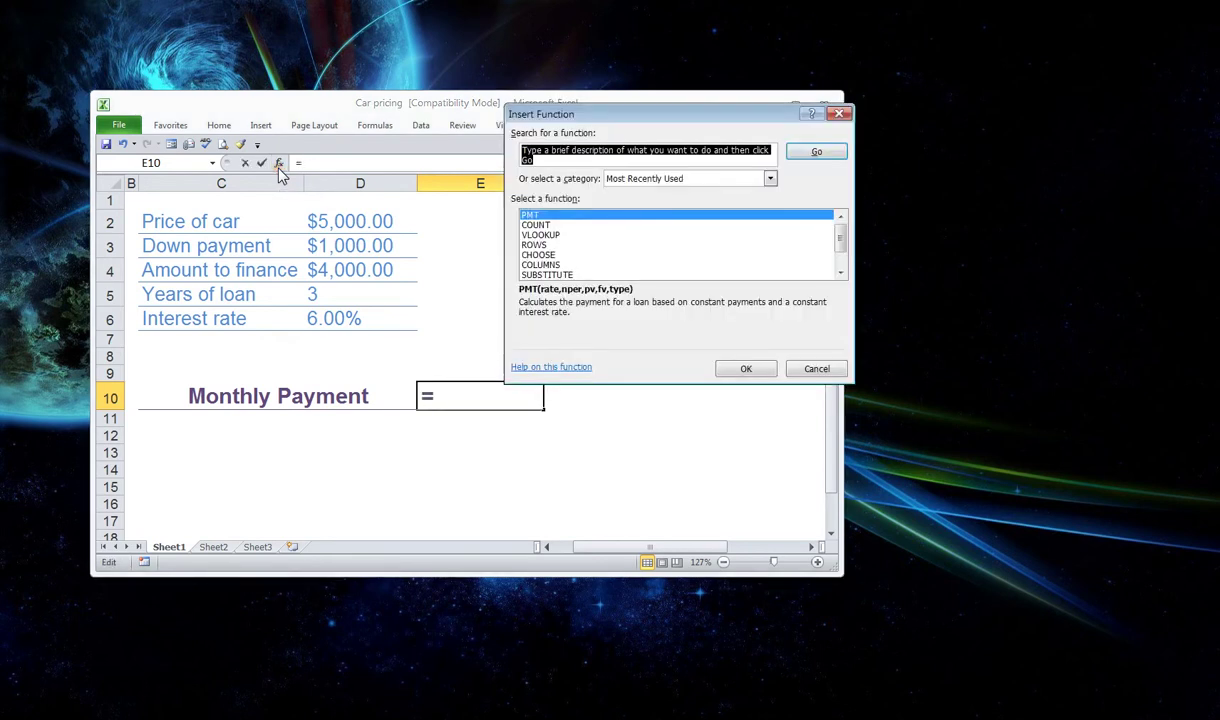
pyautogui.moveTo(587, 111); pyautogui.dragTo(585, 122)
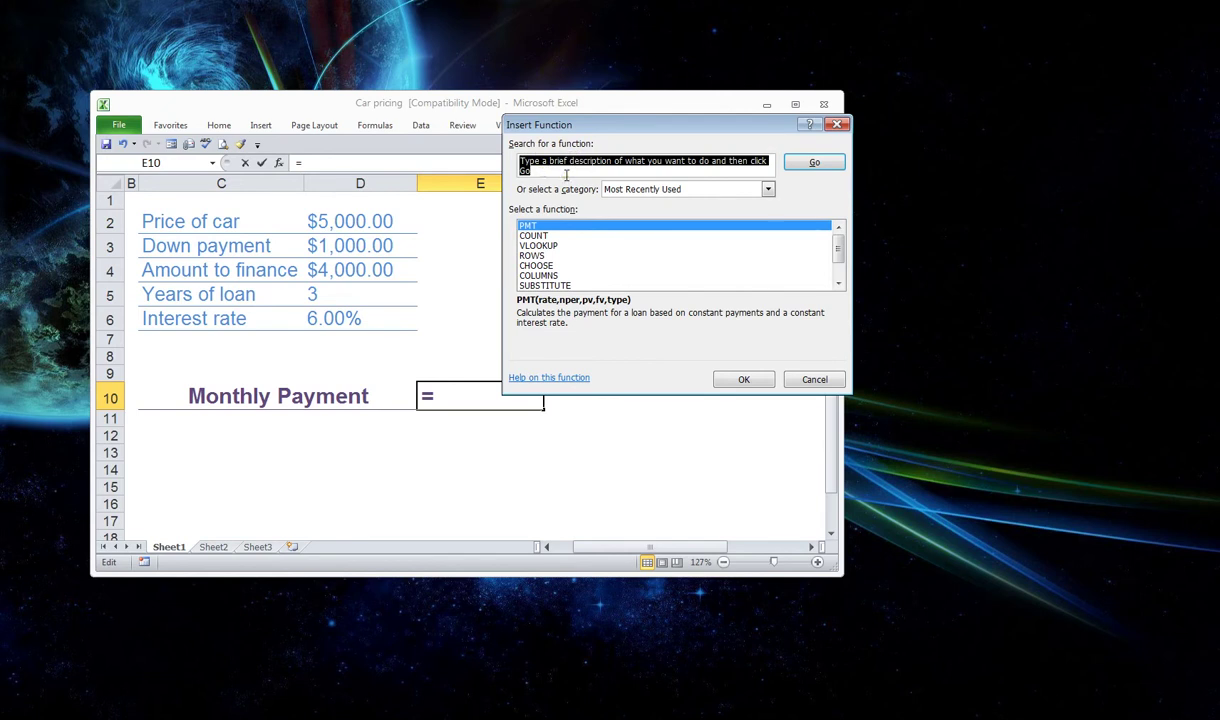
pyautogui.write('pm')
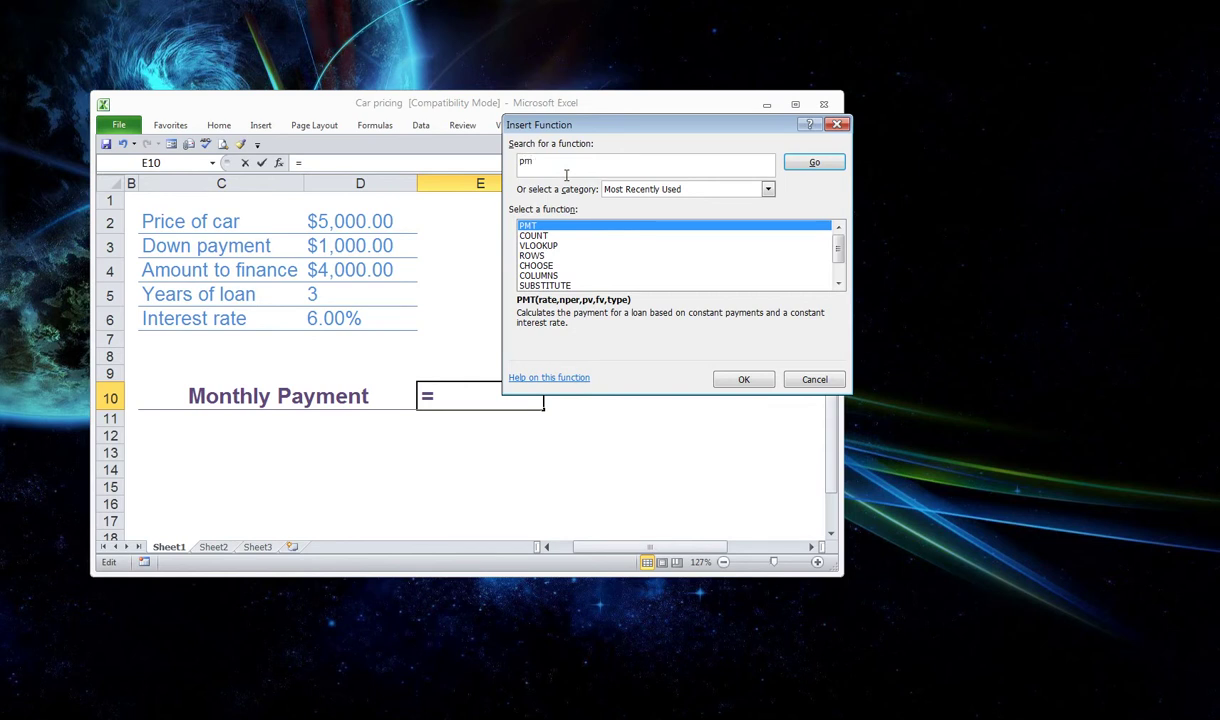
pyautogui.write('t')
pyautogui.press('Return')
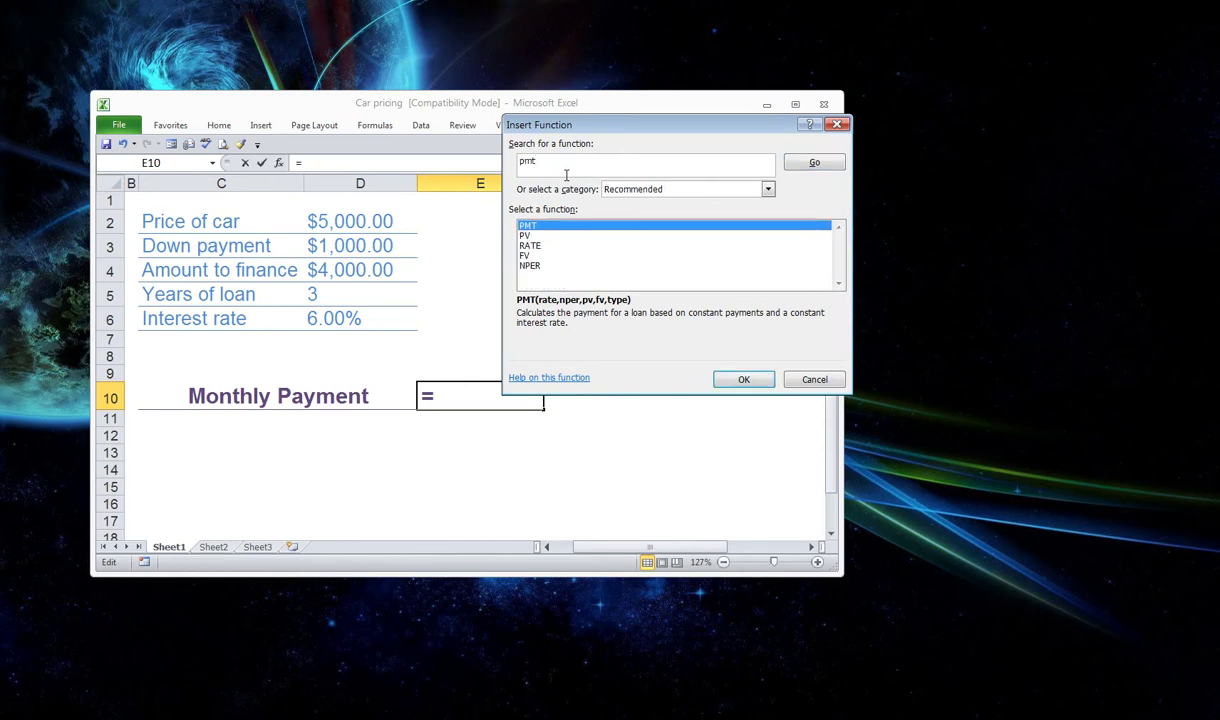
# Choose PMT and set its Rate argument to D6/12, evaluating to 0.005
pyautogui.doubleClick(541, 229)
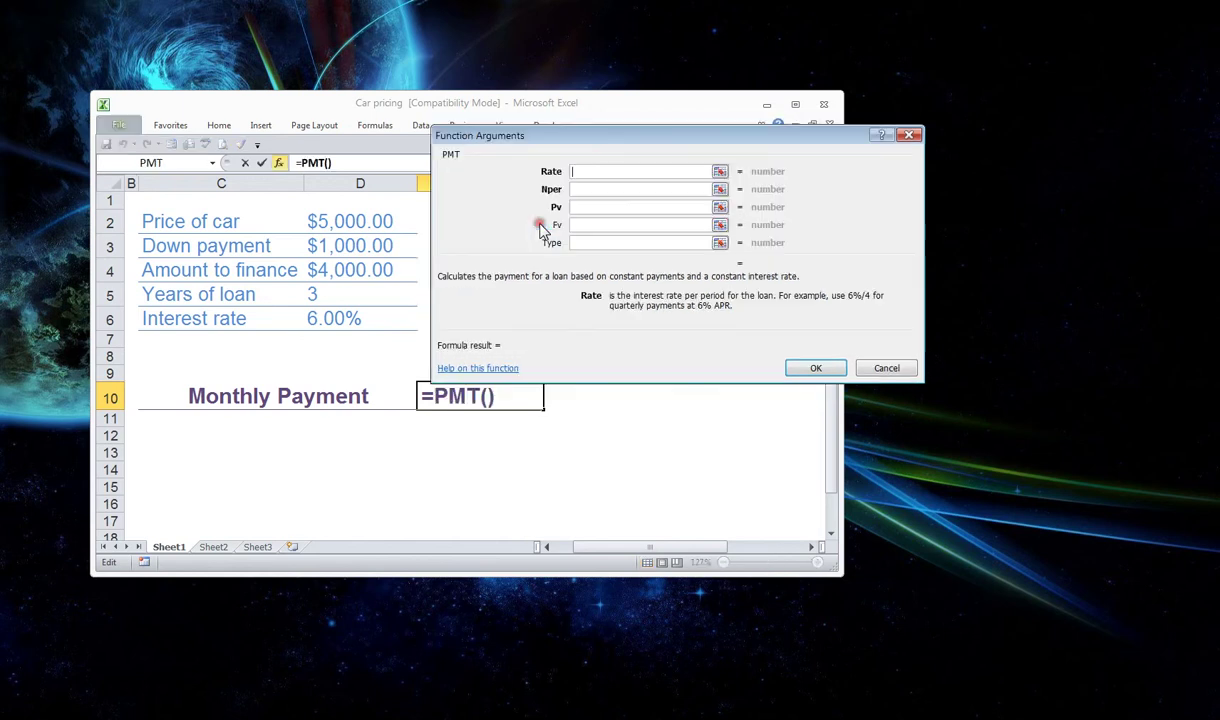
pyautogui.moveTo(574, 143); pyautogui.dragTo(592, 141)
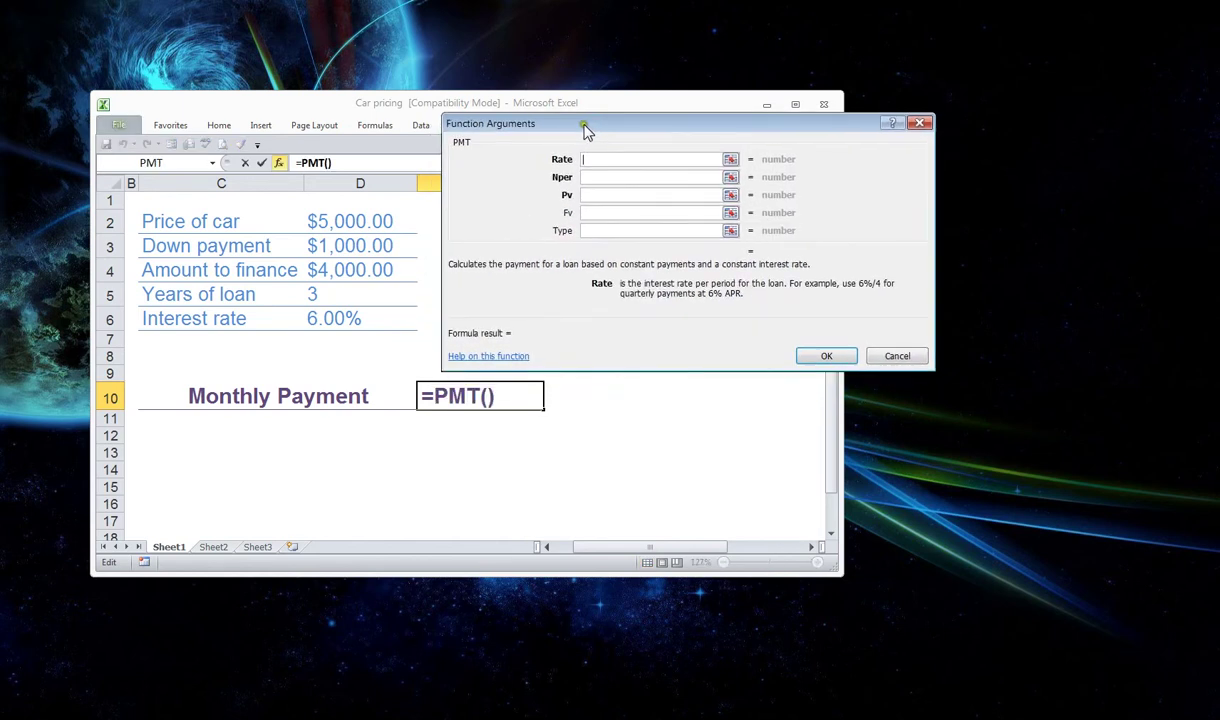
pyautogui.moveTo(583, 127); pyautogui.dragTo(581, 126)
pyautogui.click(603, 150)
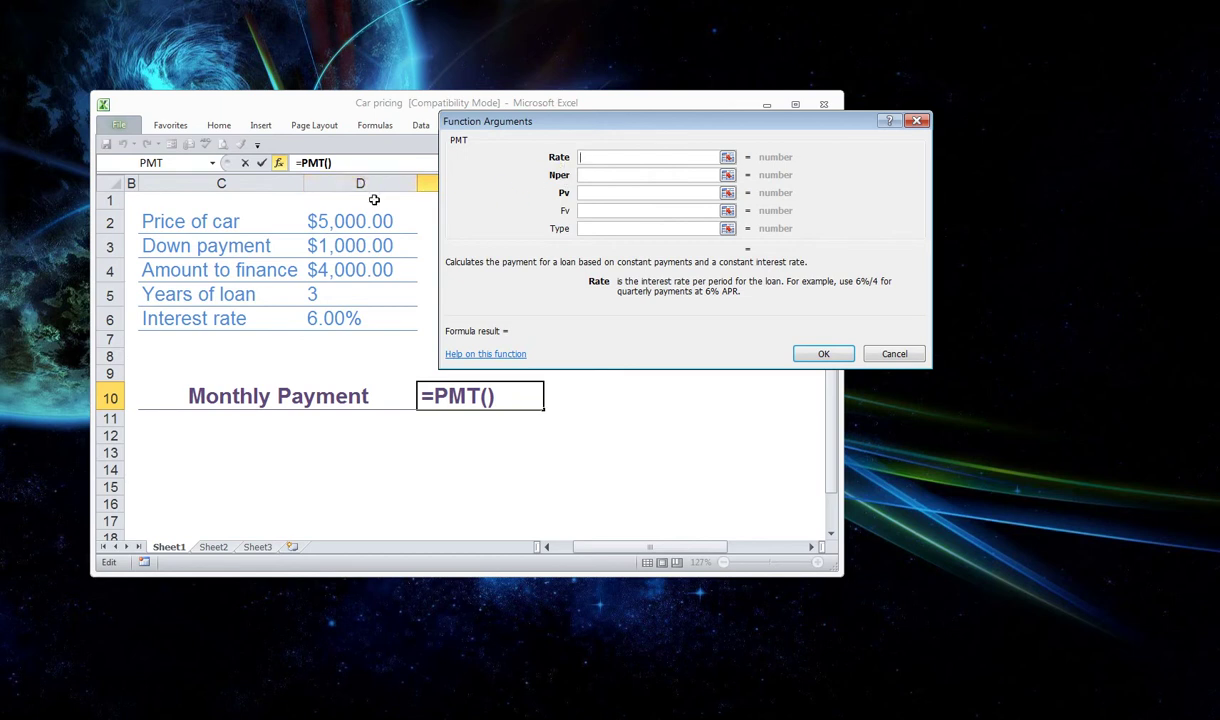
pyautogui.click(352, 318)
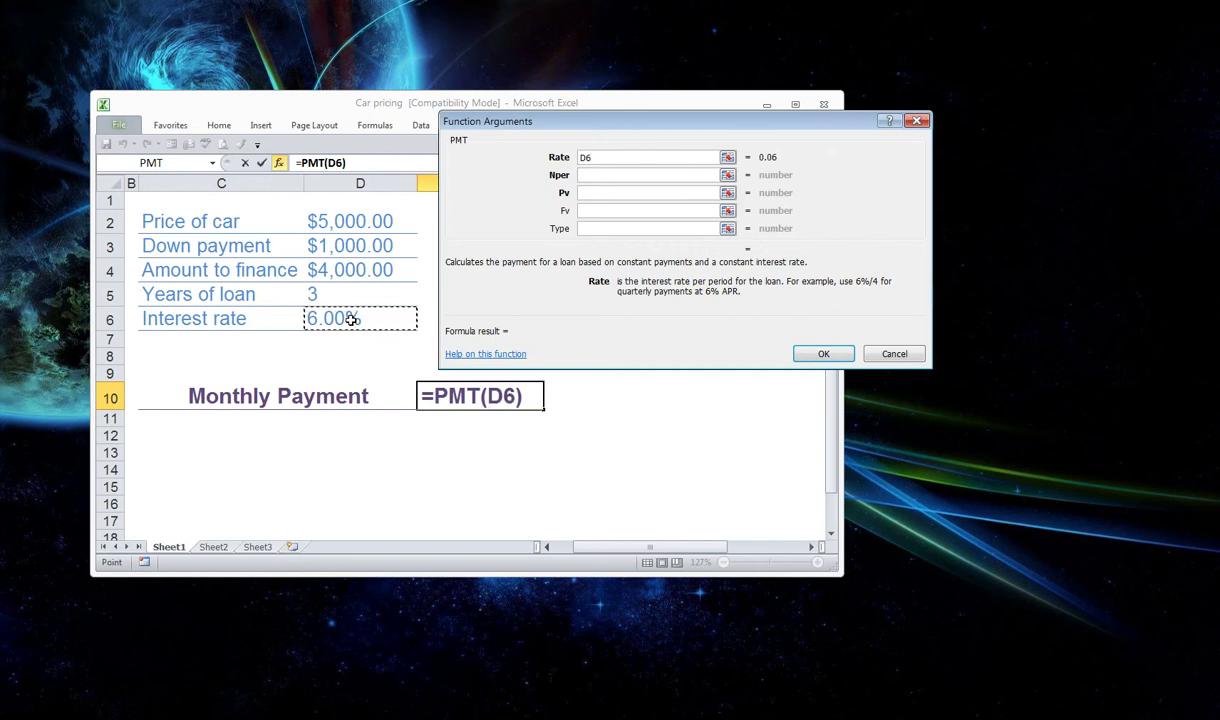
pyautogui.write('/12')
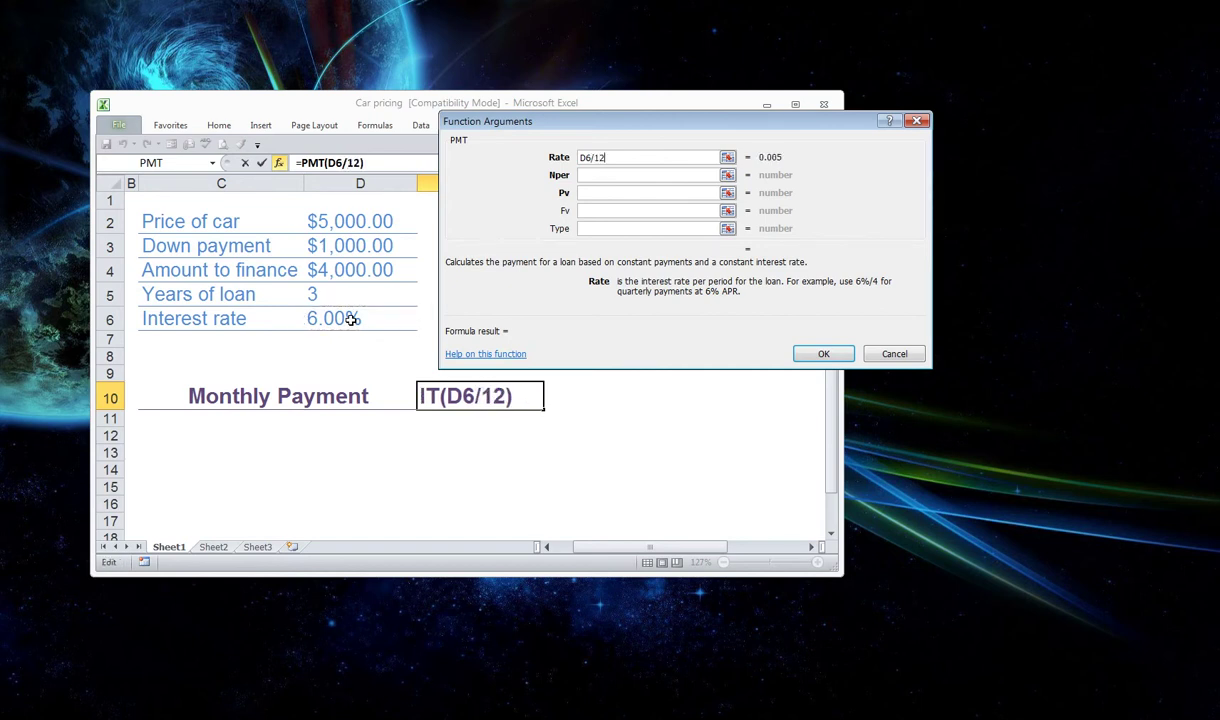
pyautogui.click(603, 175)
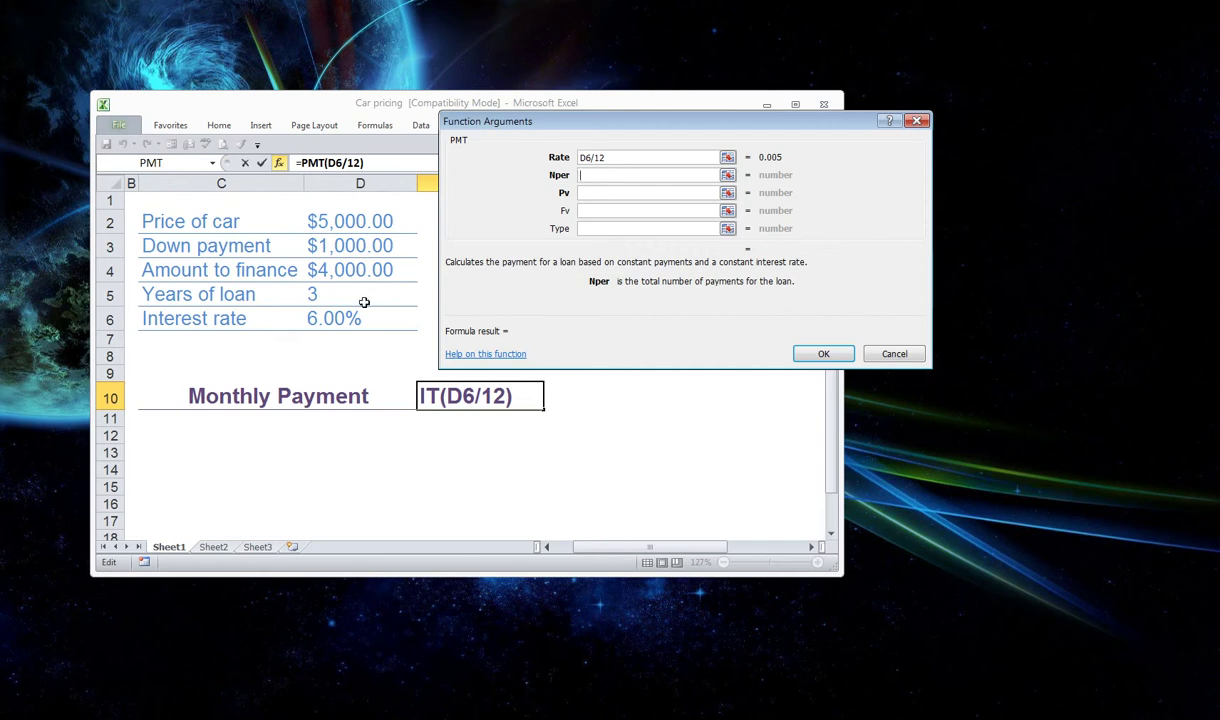
# Set the PMT Nper argument to D5*12 for 36 monthly payments
pyautogui.click(356, 300)
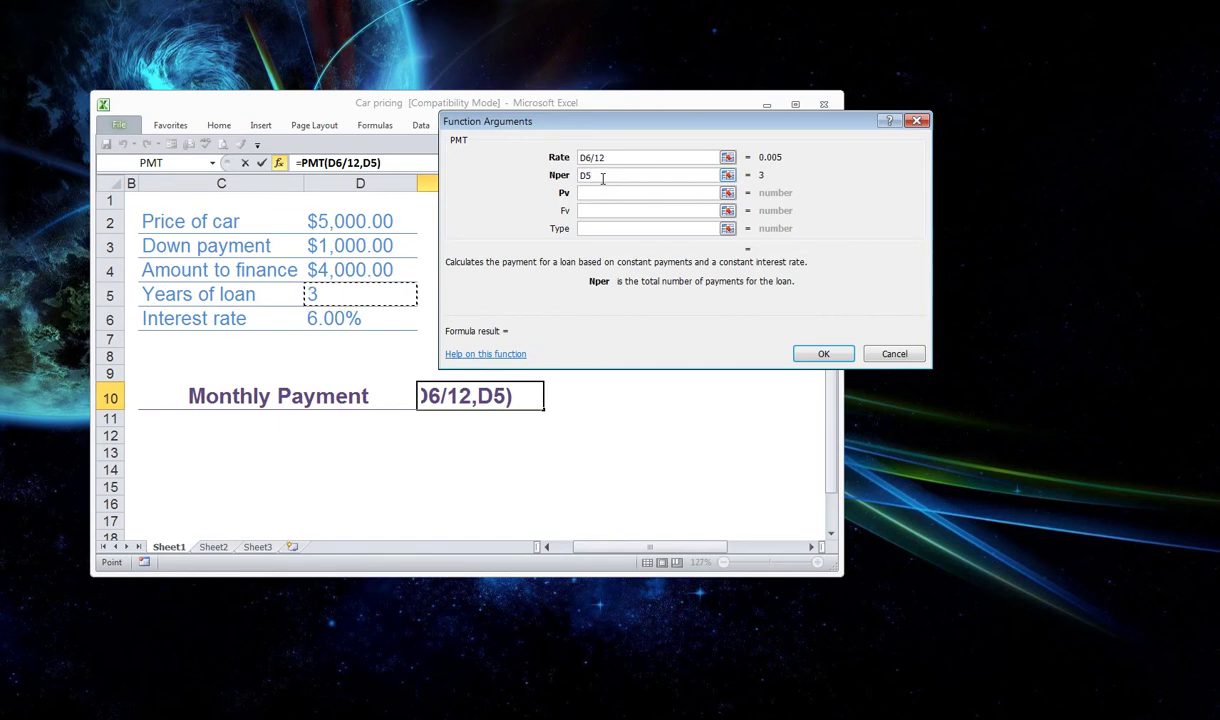
pyautogui.write('*')
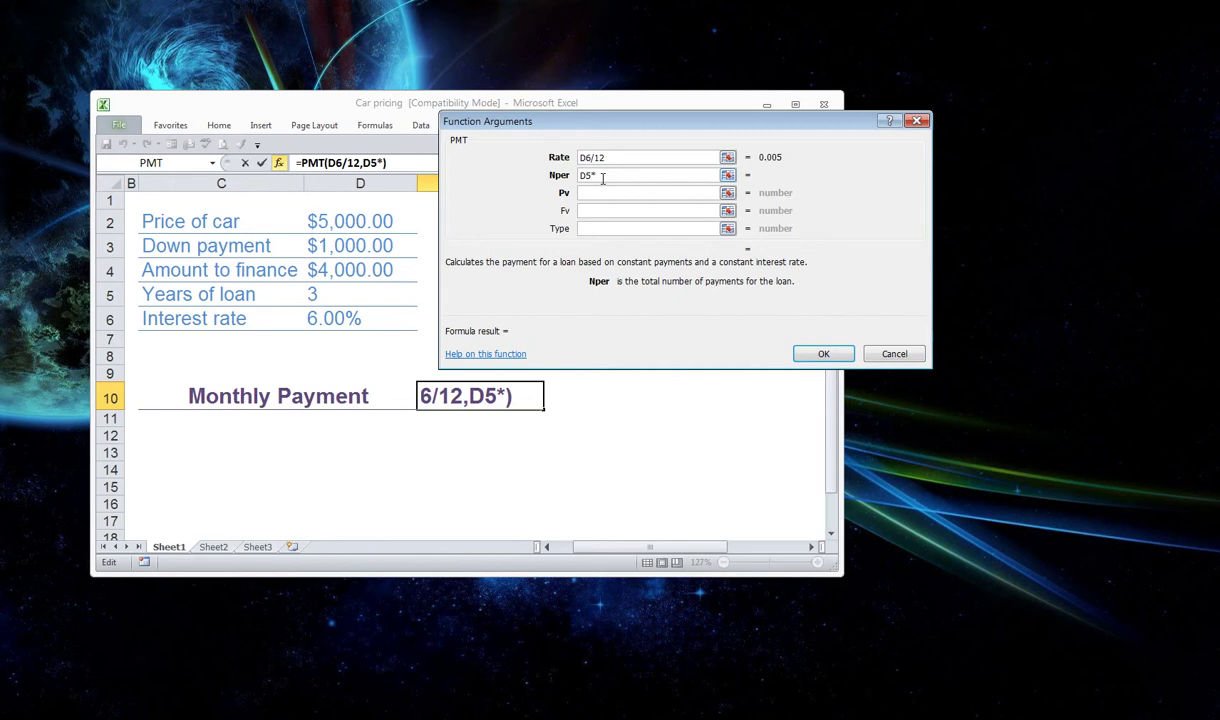
pyautogui.write('12')
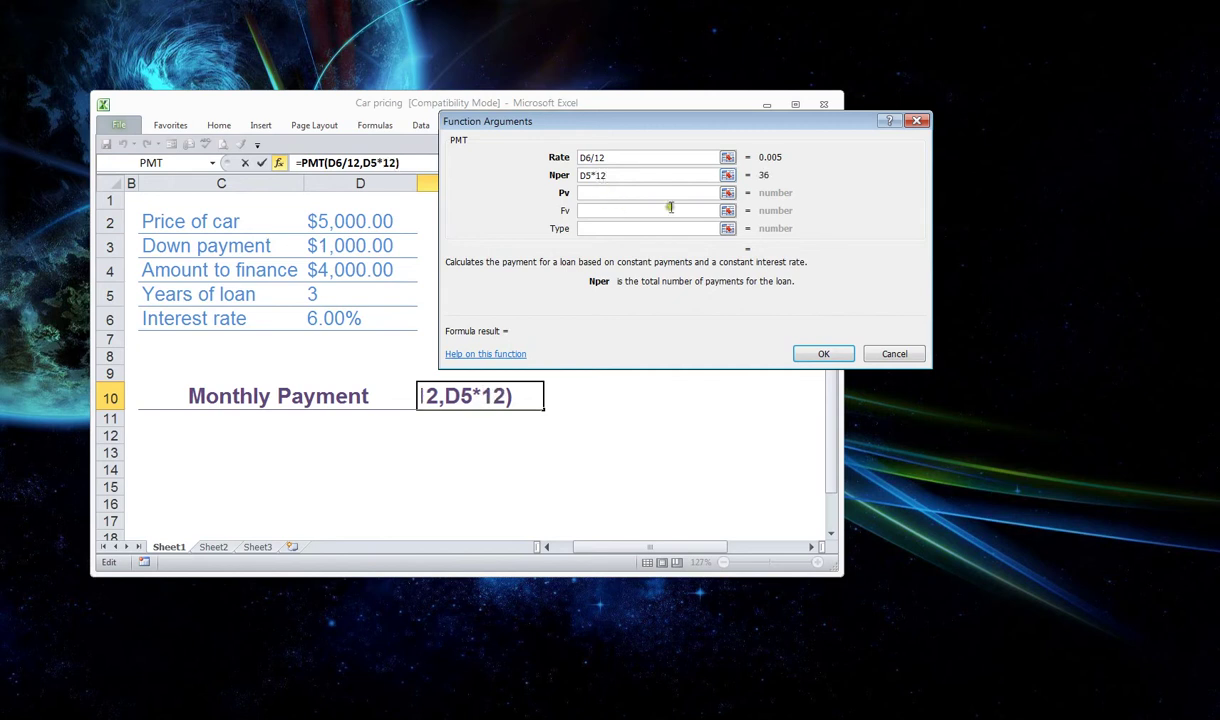
pyautogui.click(637, 191)
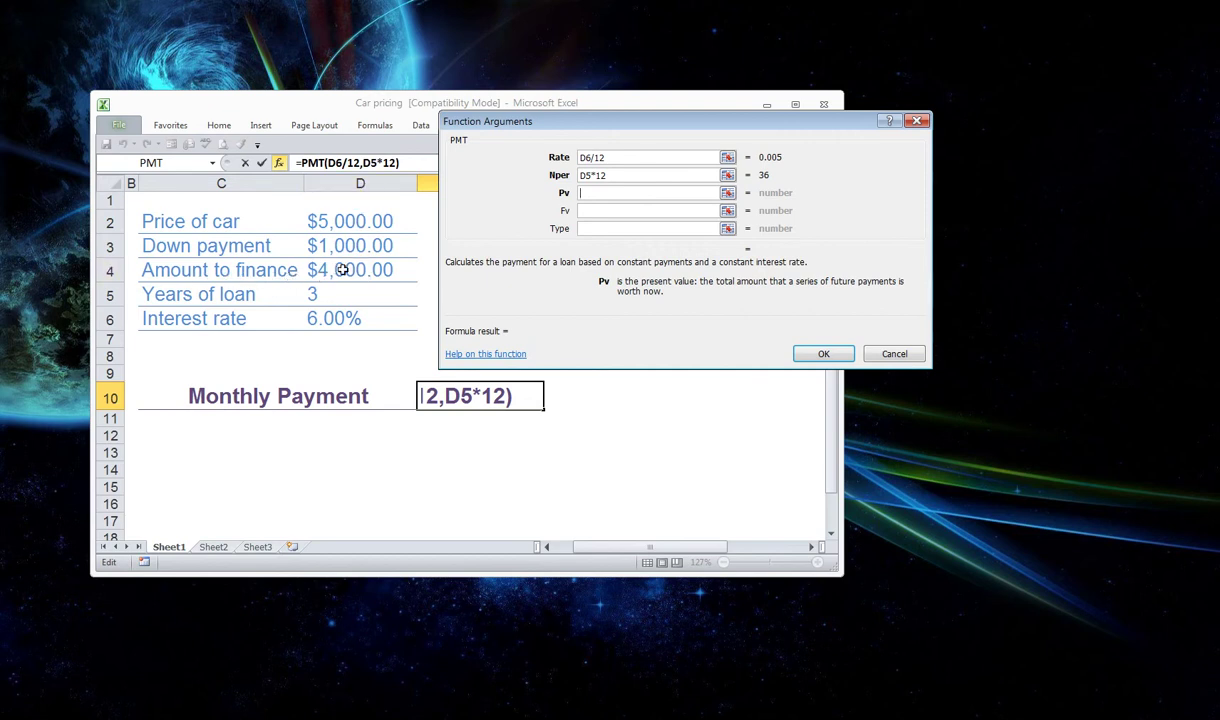
# Set Pv to -D4 and confirm, so E10 shows a $121.69 monthly payment
pyautogui.click(332, 269)
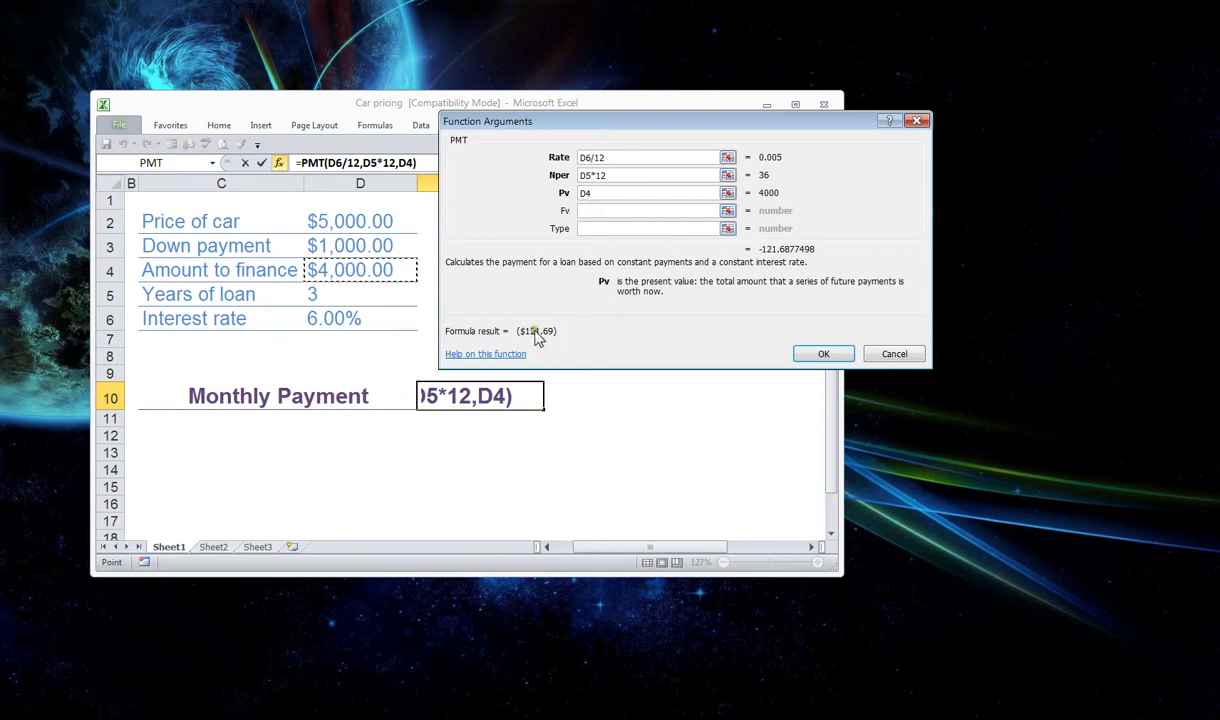
pyautogui.click(583, 192)
pyautogui.write('-')
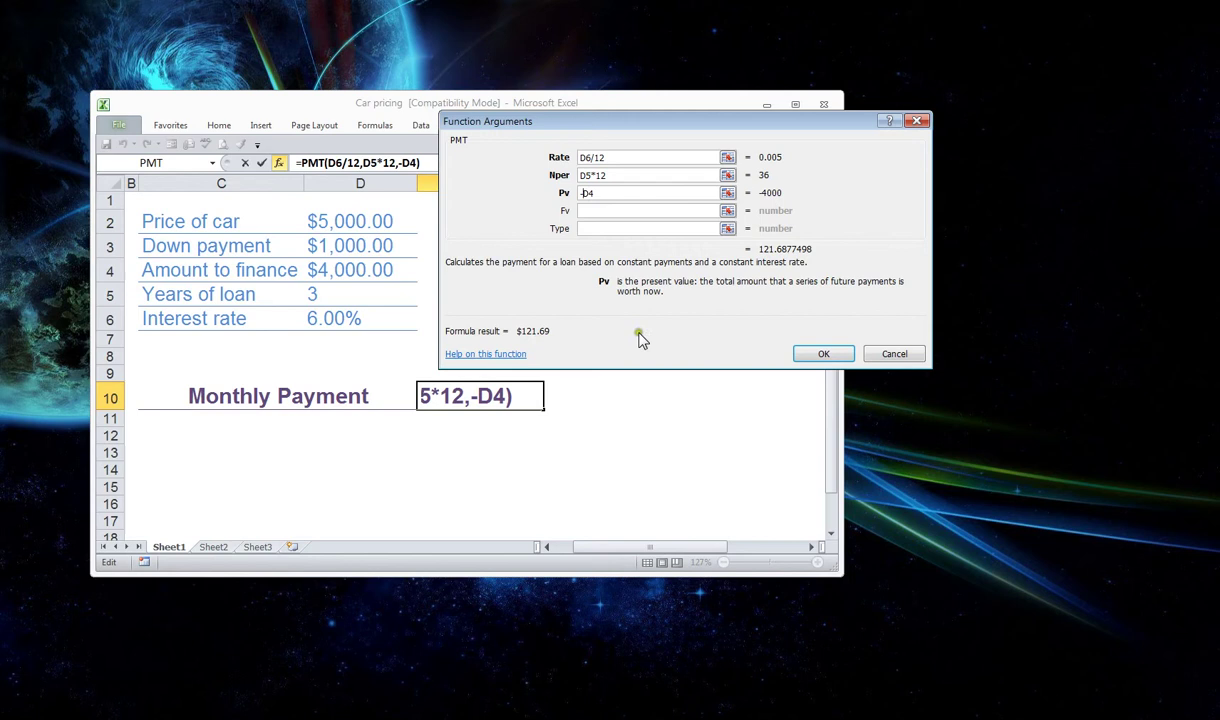
pyautogui.click(812, 354)
pyautogui.click(680, 418)
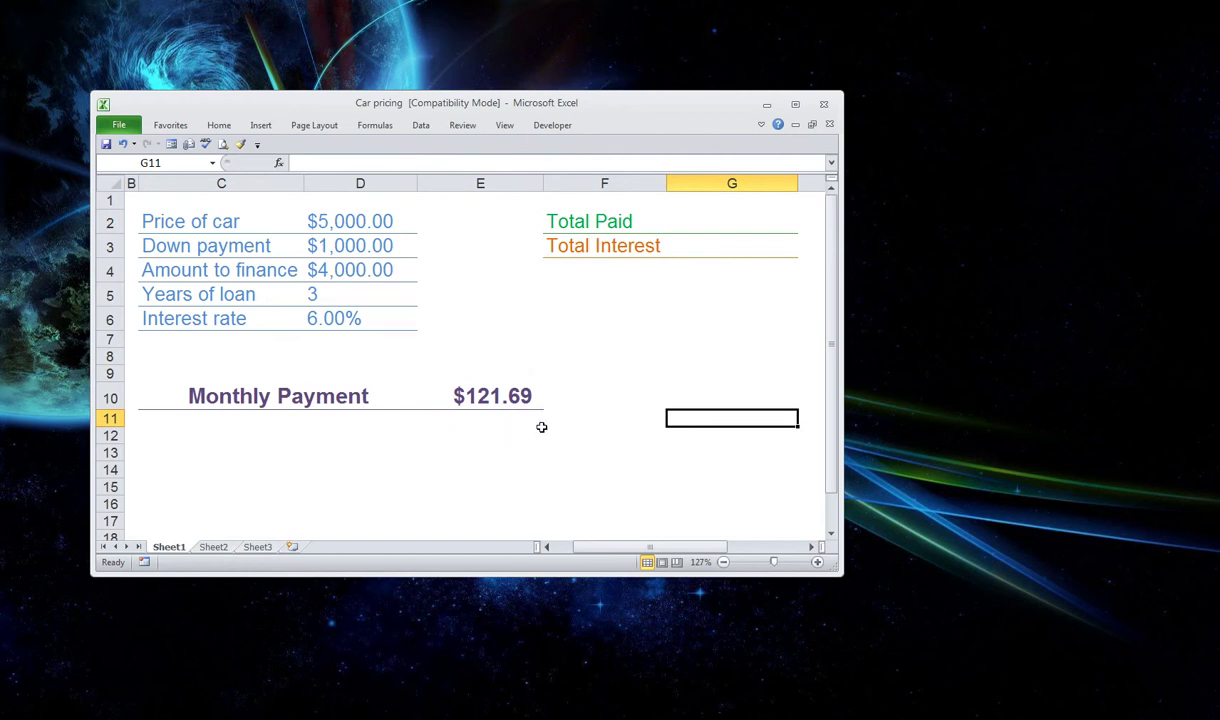
# Enter a $20,000 car price in D2 and a $5,000 down payment in D3
pyautogui.click(355, 217)
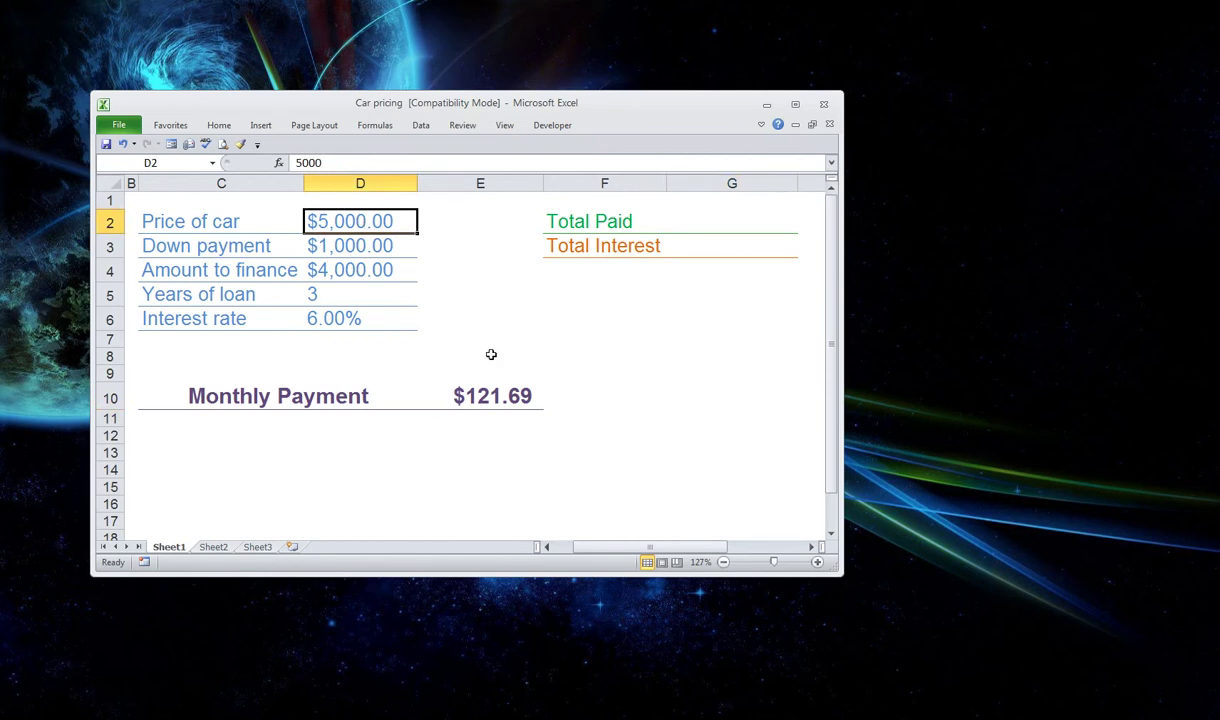
pyautogui.write('20,00')
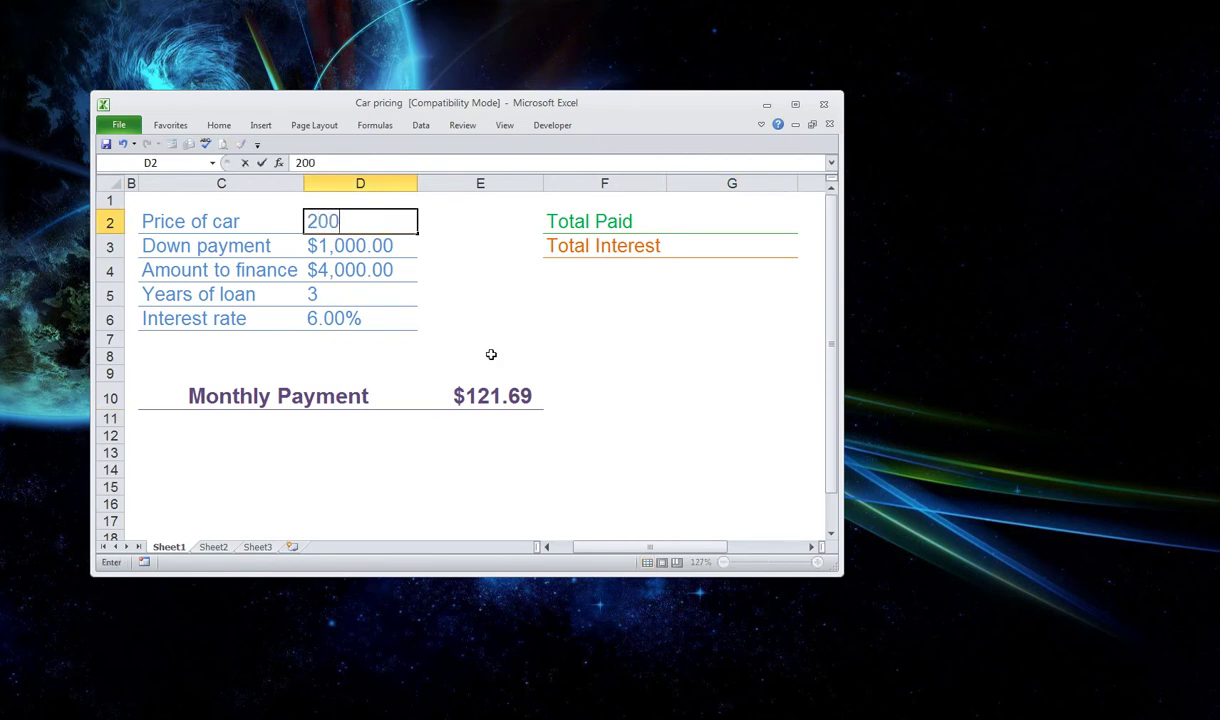
pyautogui.write('0')
pyautogui.press('Return')
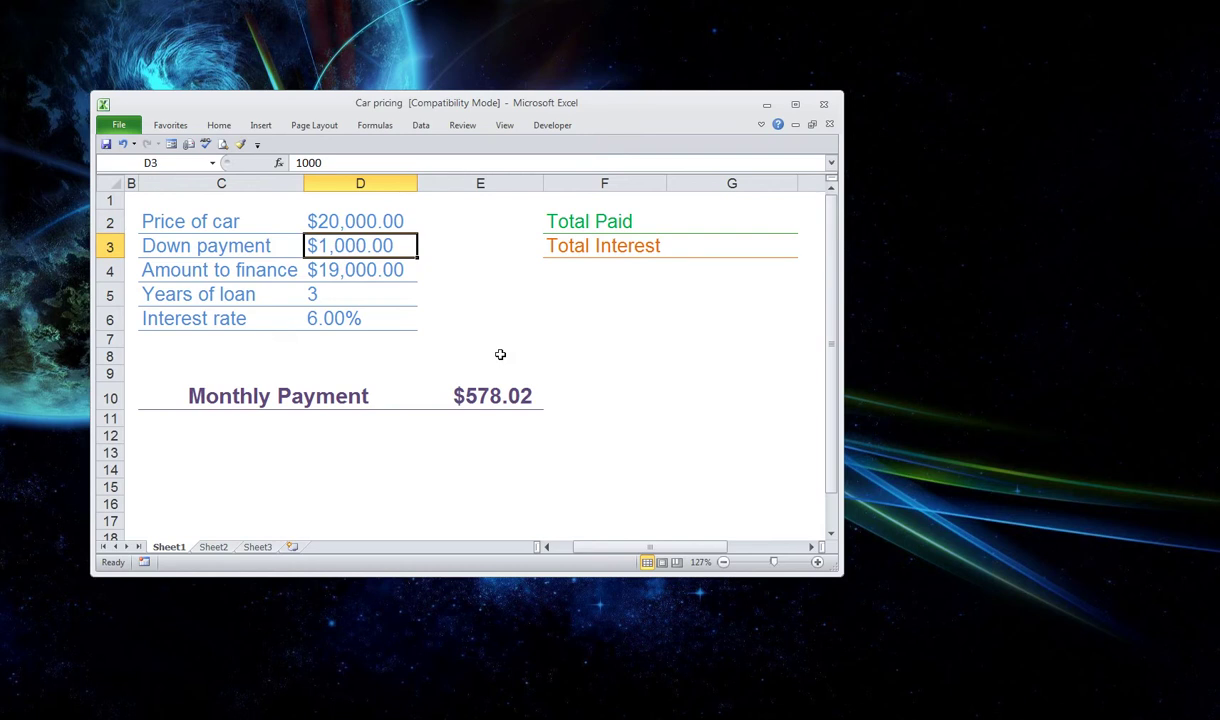
pyautogui.write('5000')
pyautogui.press('Return')
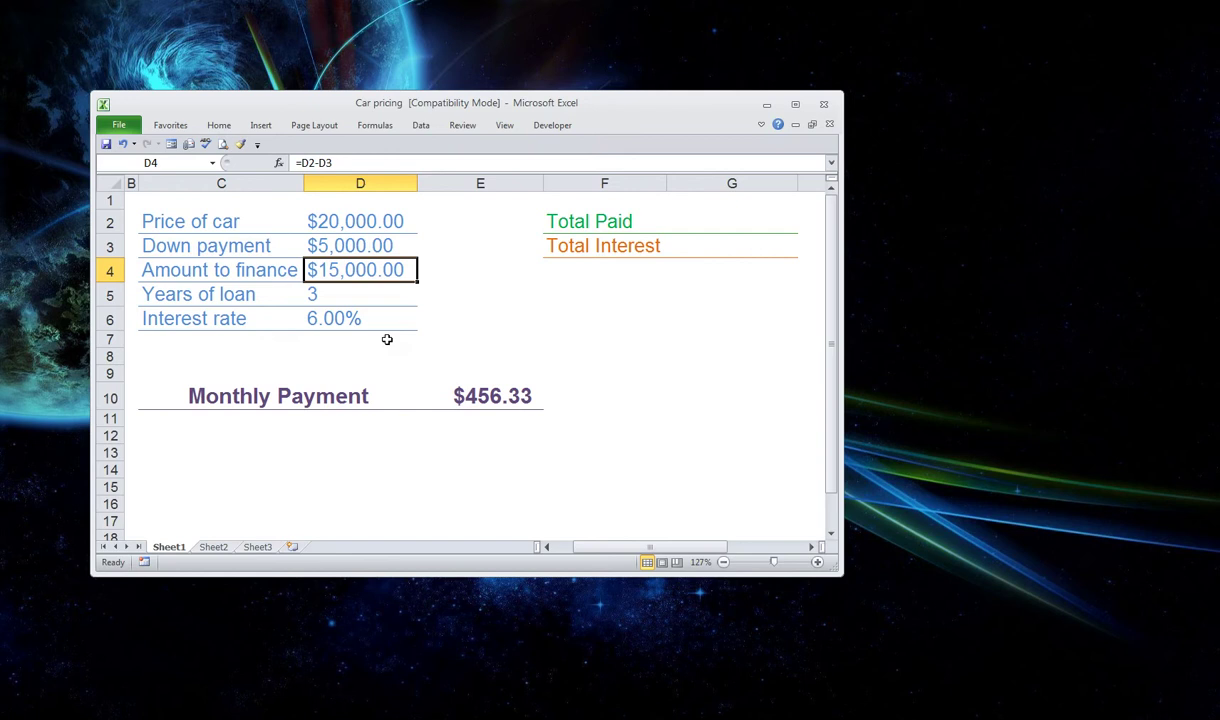
# Enter a 5-year loan term in D5 and 15% interest in D6, giving $356.85 monthly
pyautogui.click(360, 294)
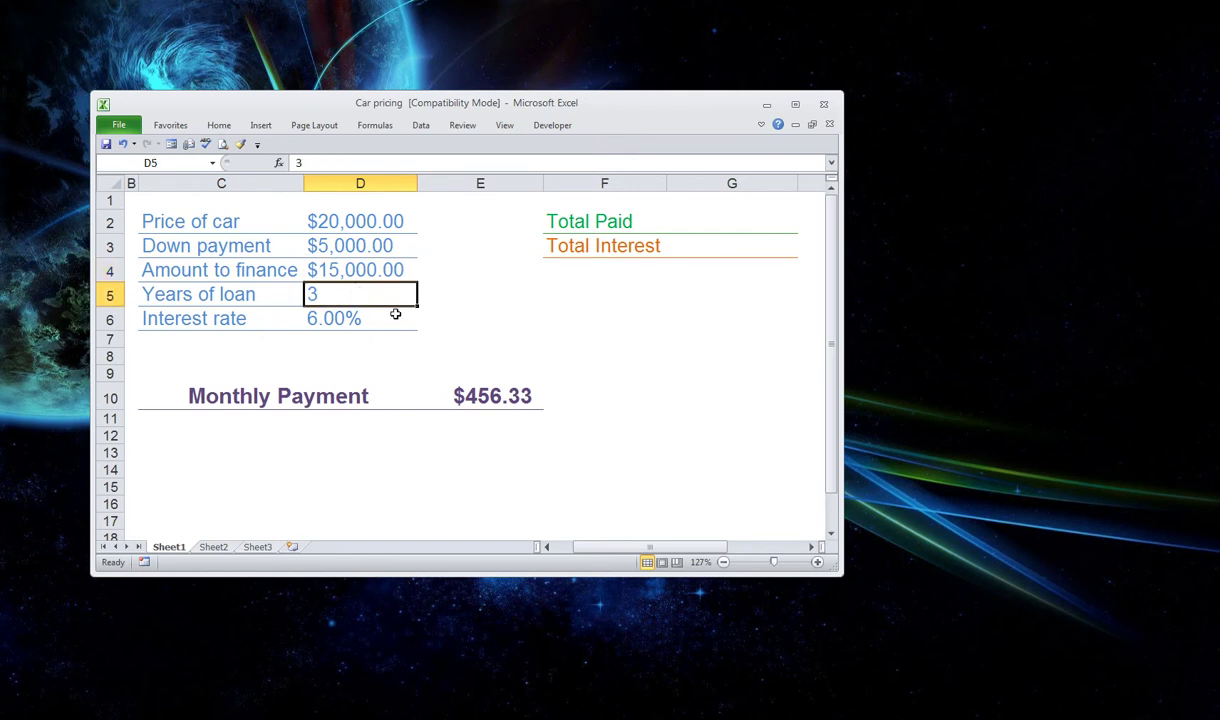
pyautogui.write('5')
pyautogui.press('Return')
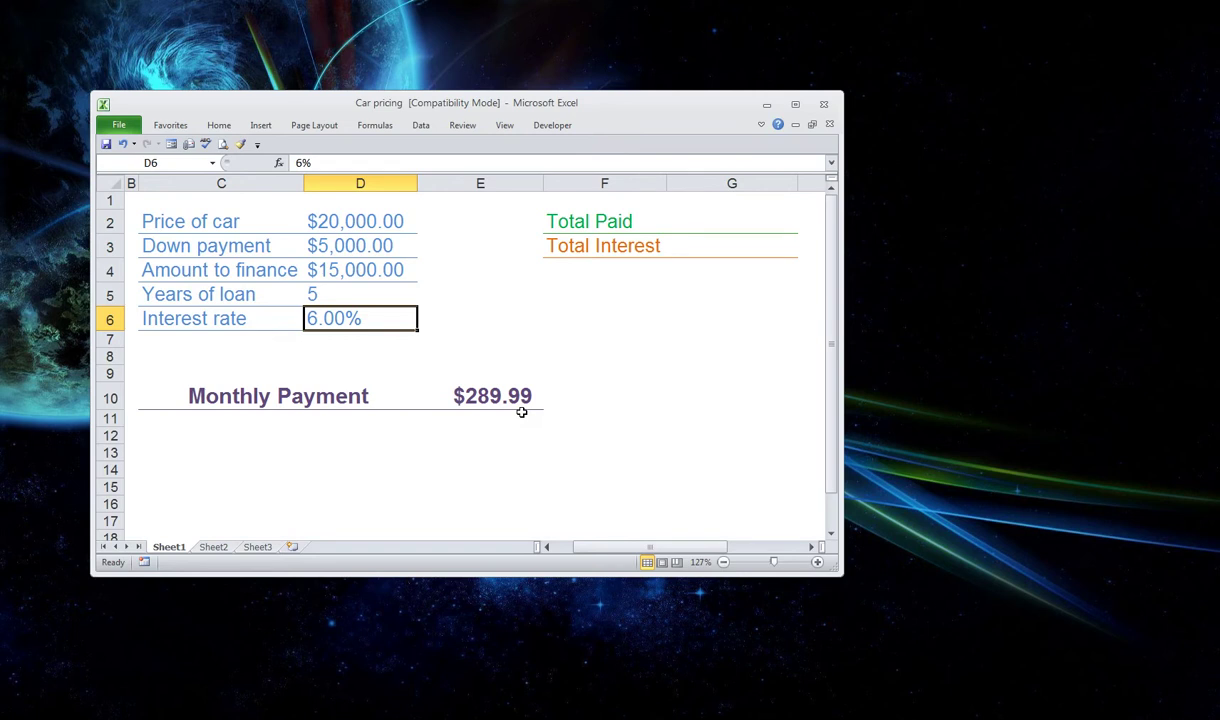
pyautogui.write('15%')
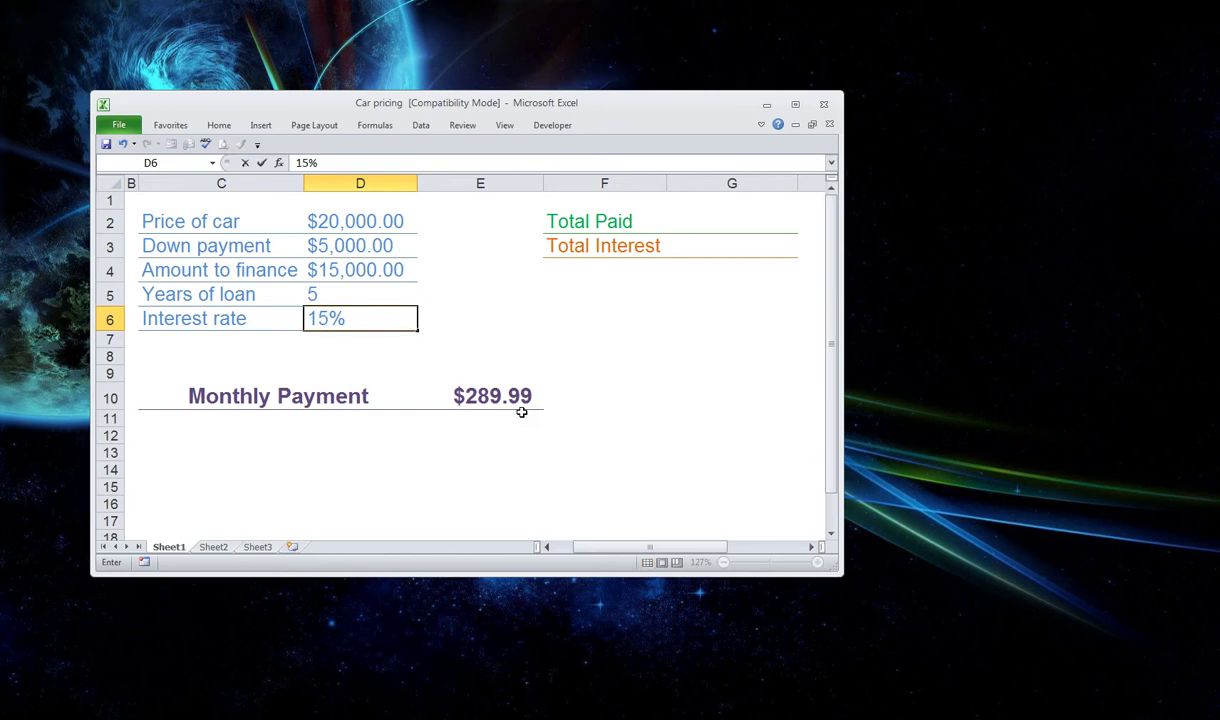
pyautogui.press('Return')
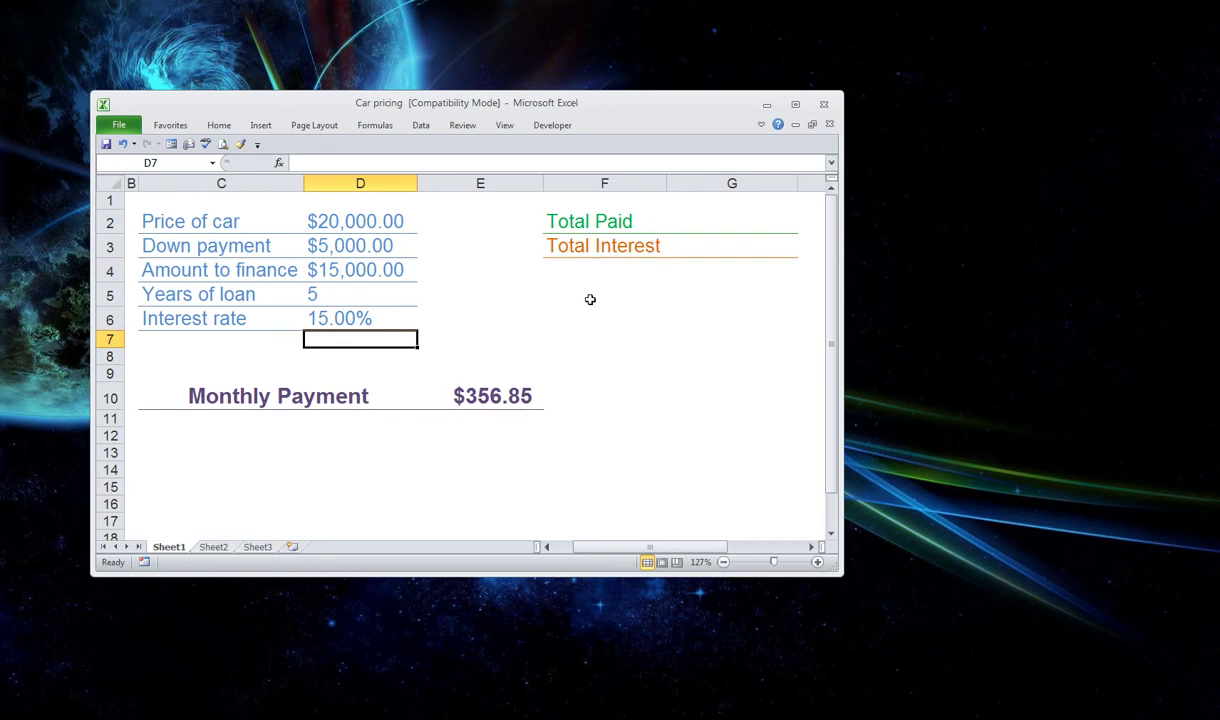
# Enter =D5*E10 in G2 as the Total Paid formula, showing $1,784.24
pyautogui.click(690, 216)
pyautogui.click(691, 235)
pyautogui.click(700, 212)
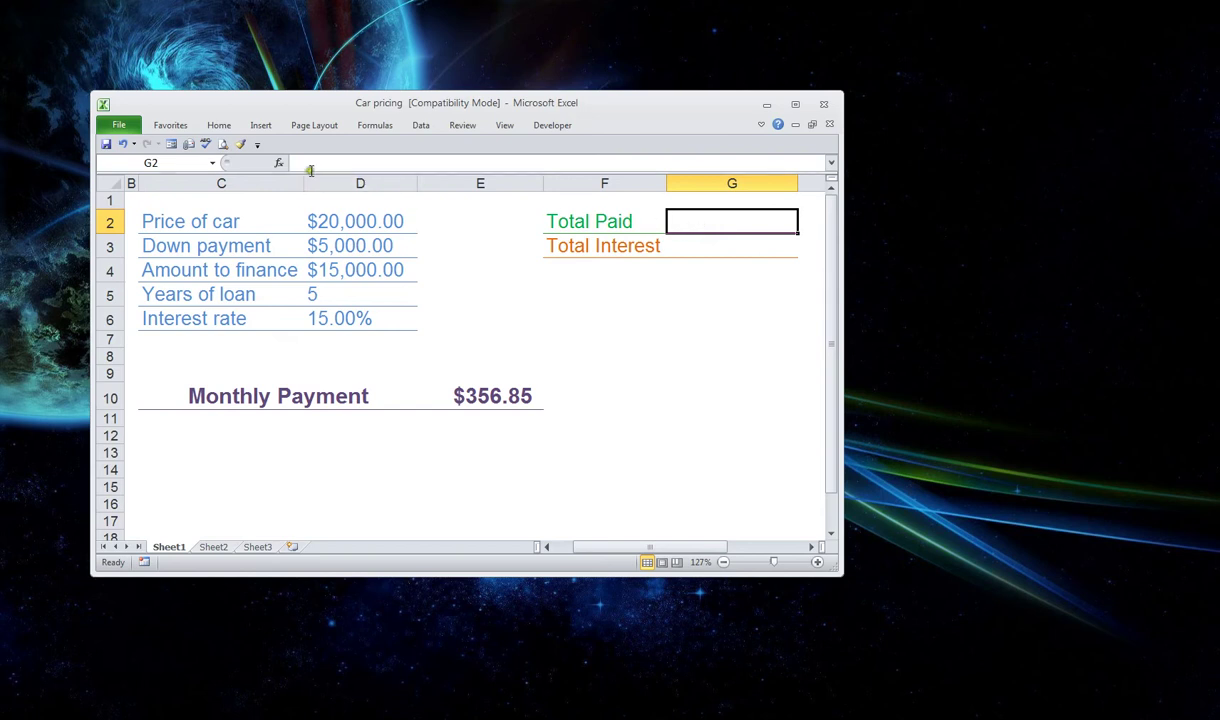
pyautogui.click(310, 167)
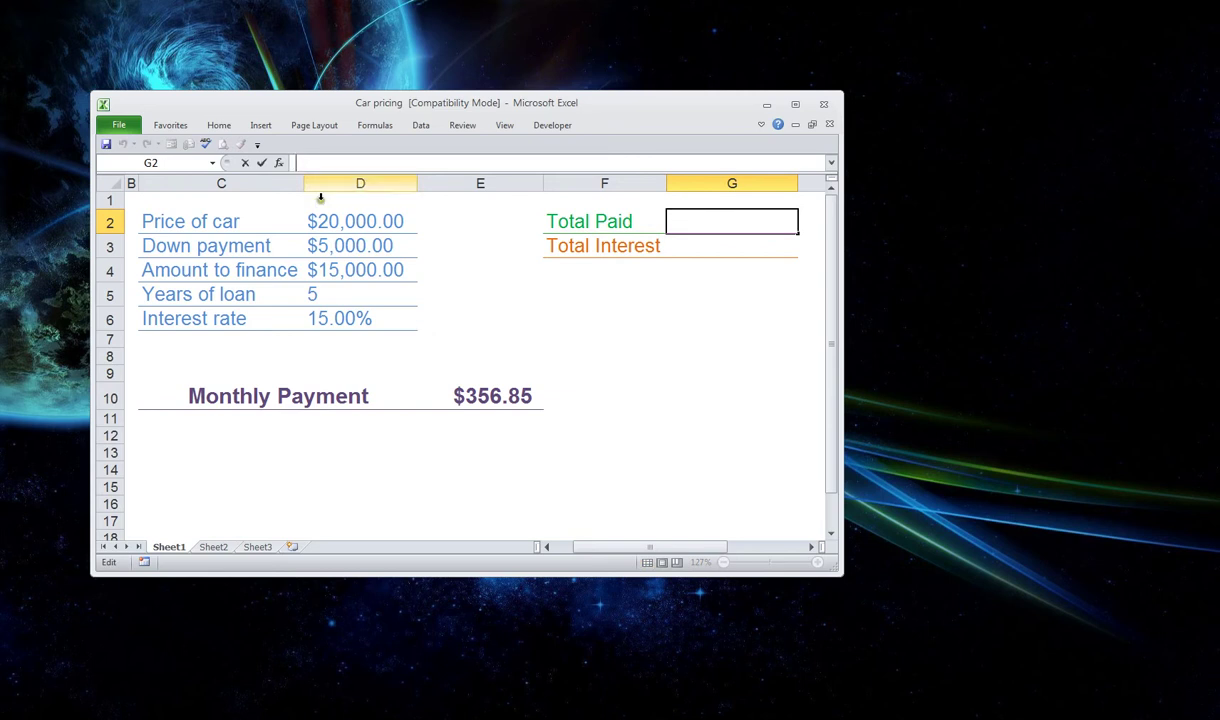
pyautogui.write('=')
pyautogui.click(341, 298)
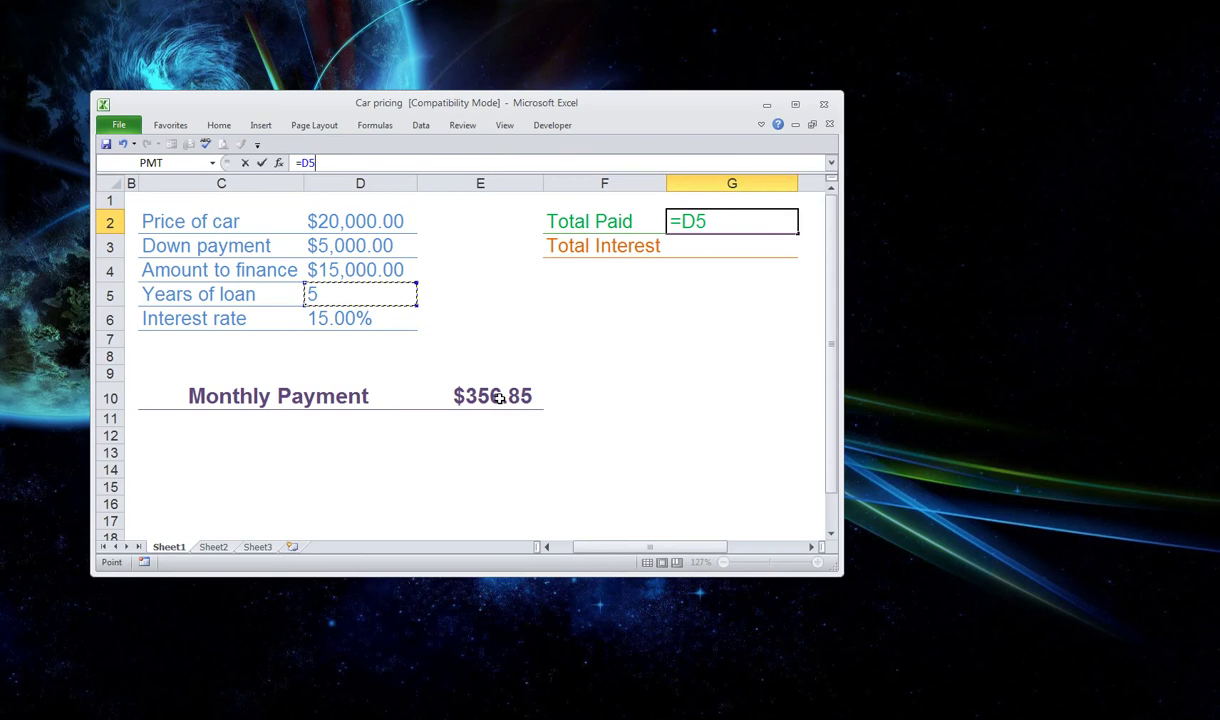
pyautogui.write('*')
pyautogui.click(498, 397)
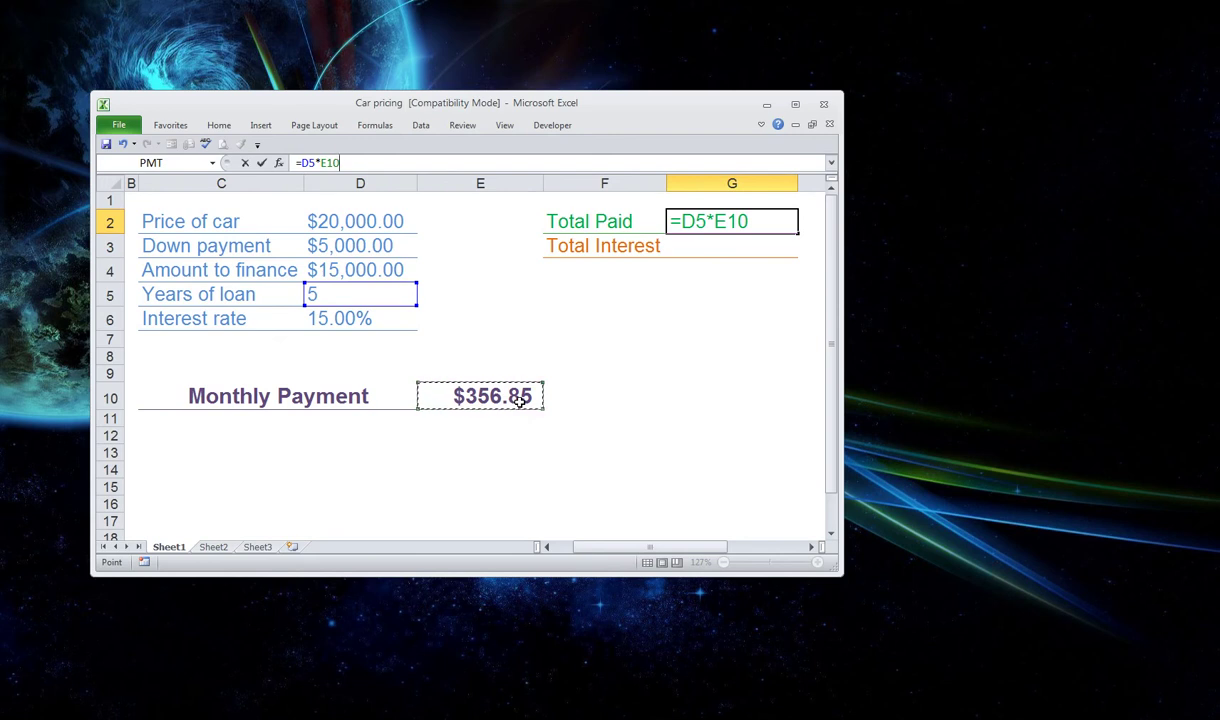
pyautogui.press('Return')
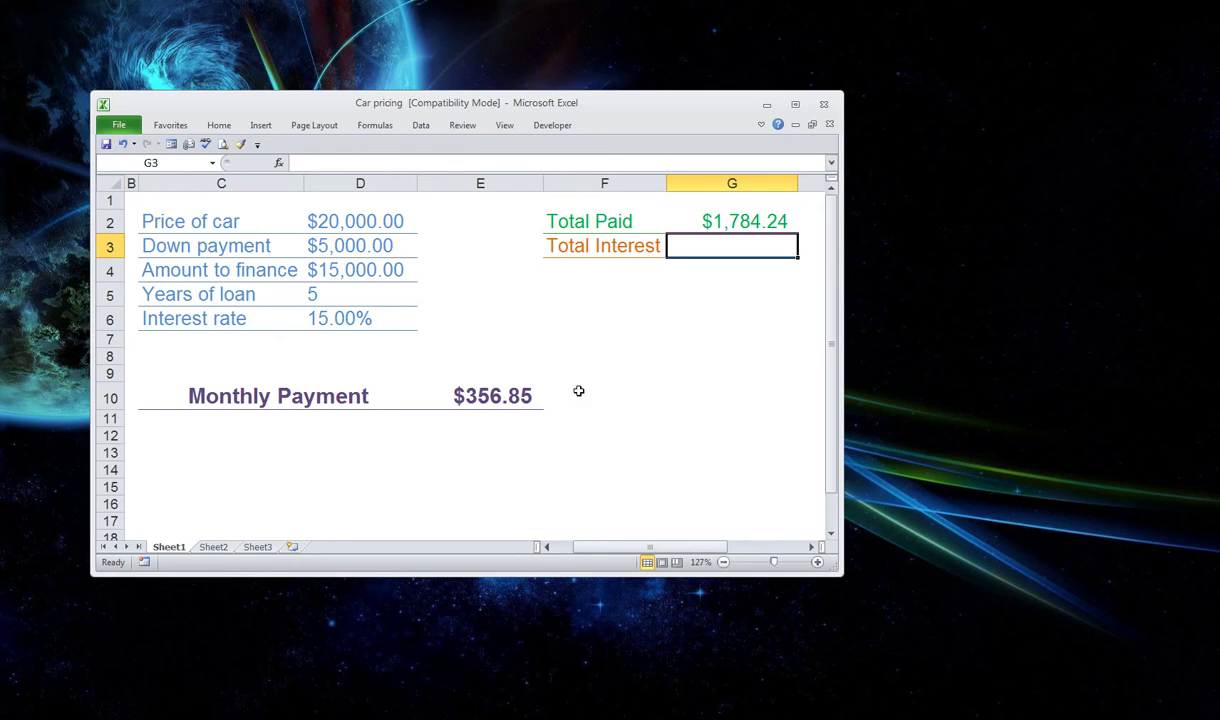
# Change the G2 formula to =D5*E10*12 so Total Paid shows $21,410.94
pyautogui.click(710, 219)
pyautogui.click(390, 160)
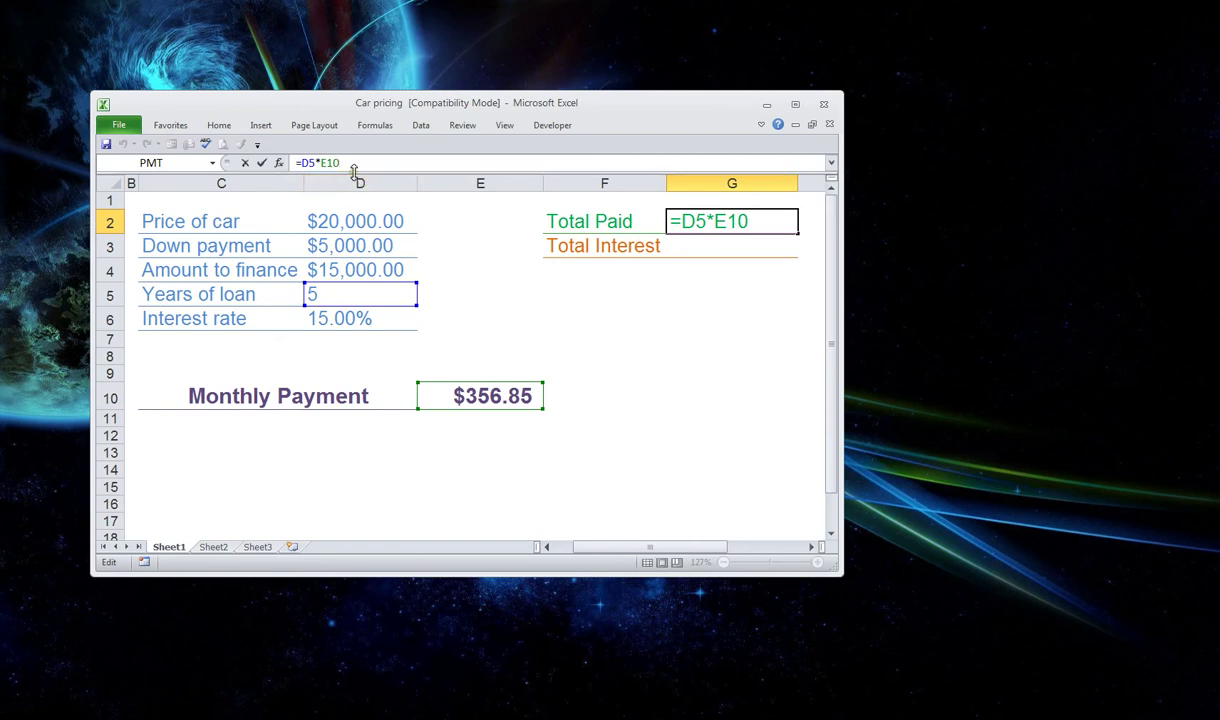
pyautogui.write('*12')
pyautogui.press('Return')
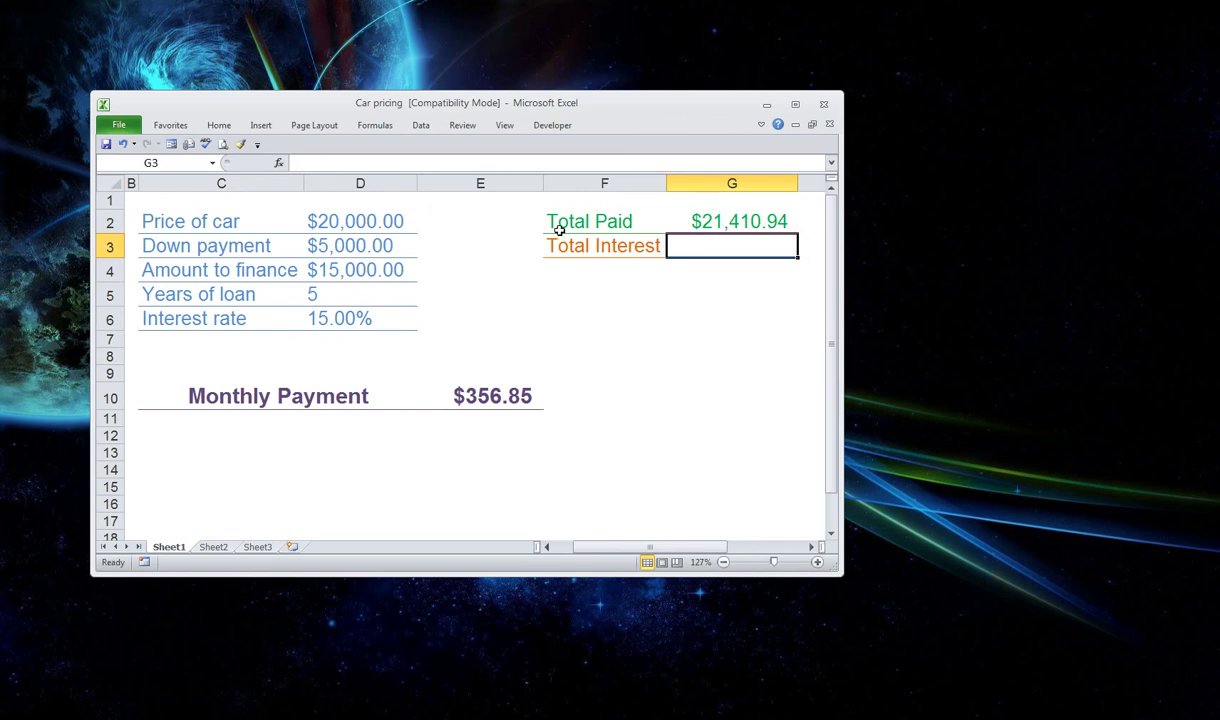